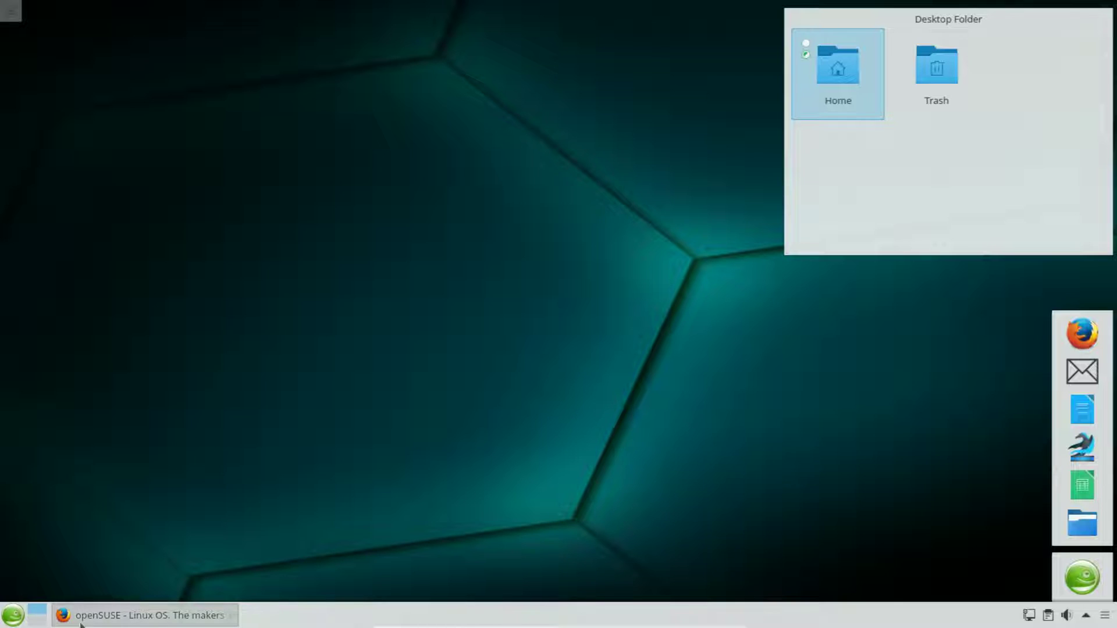
# Step: Bring up the openSUSE homepage in Firefox and read through the Tumbleweed, Leap and openSUSE Tools sections
pyautogui.click(107, 612)
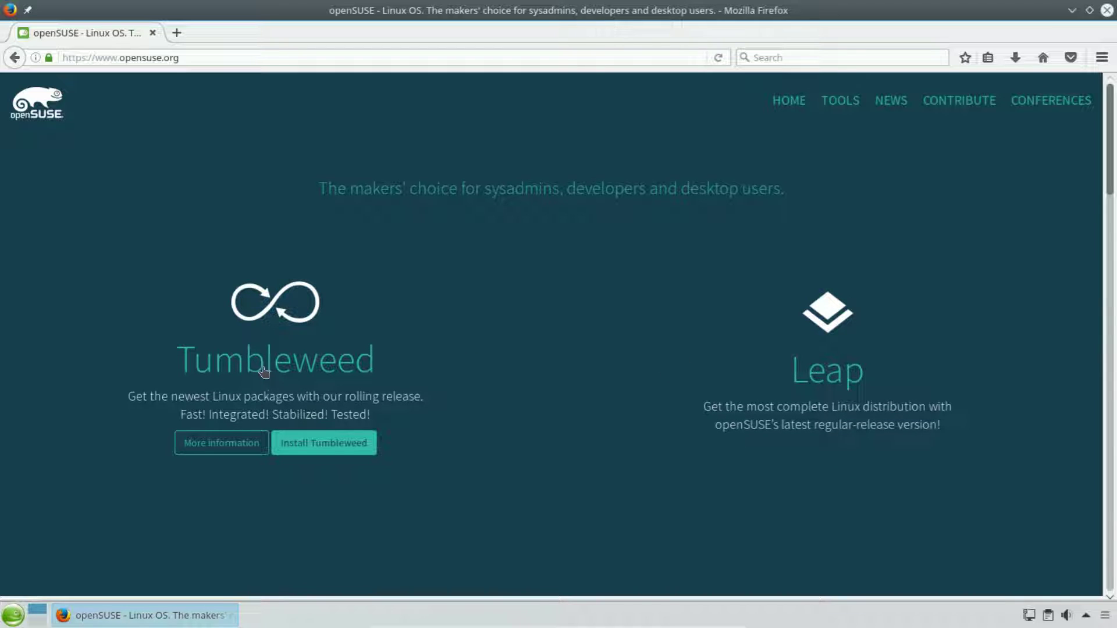
pyautogui.moveTo(494, 431)
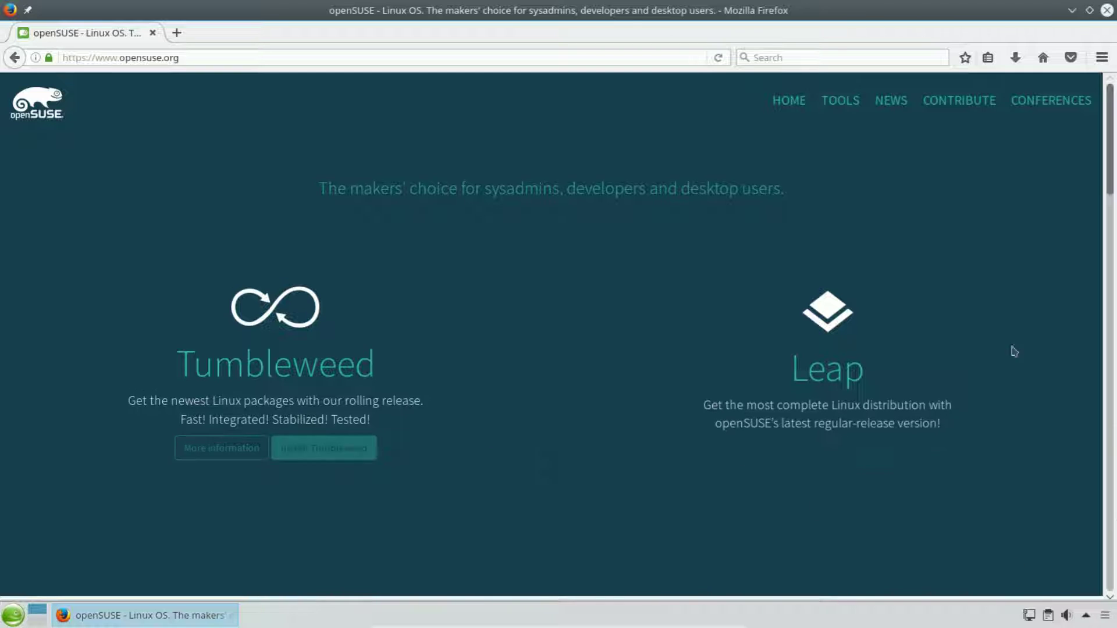
pyautogui.moveTo(673, 424)
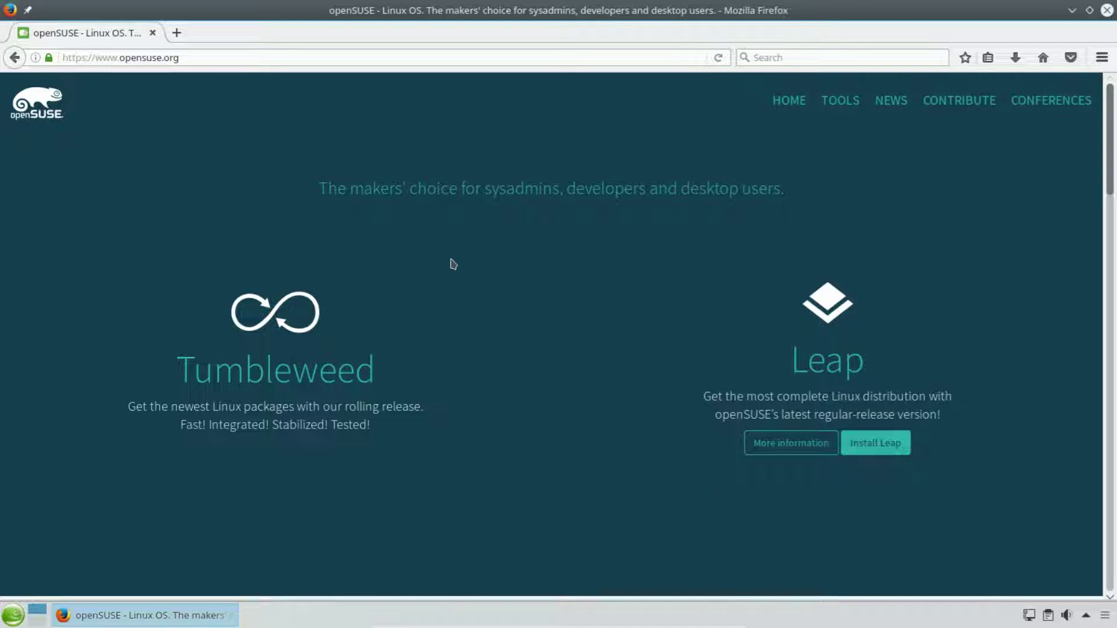
pyautogui.moveTo(482, 275)
pyautogui.moveTo(651, 288)
pyautogui.scroll(-5, 588, 332)
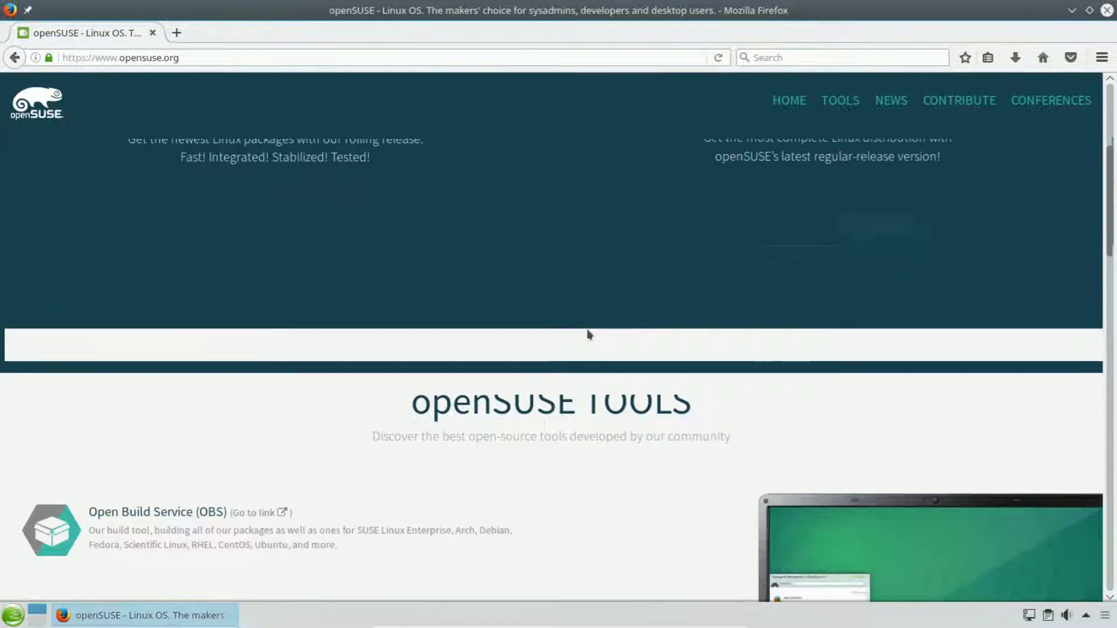
pyautogui.scroll(-3, 588, 334)
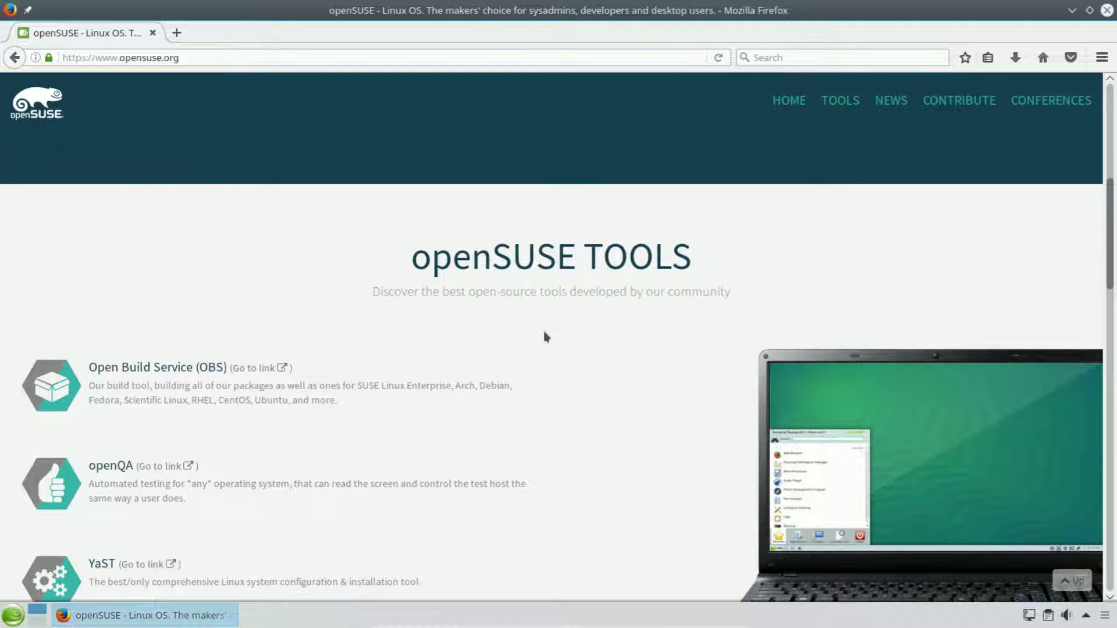
pyautogui.scroll(-3, 546, 336)
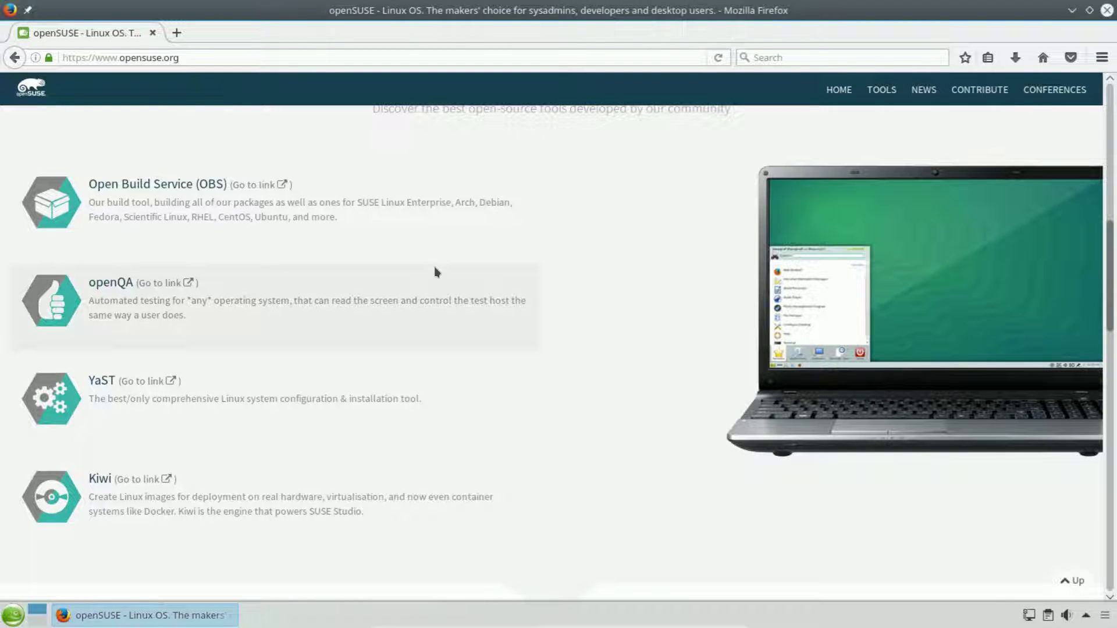
# Step: Find and launch YaST, authorise it with the root password, and enlarge the Control Center window to show more modules
pyautogui.click(6, 617)
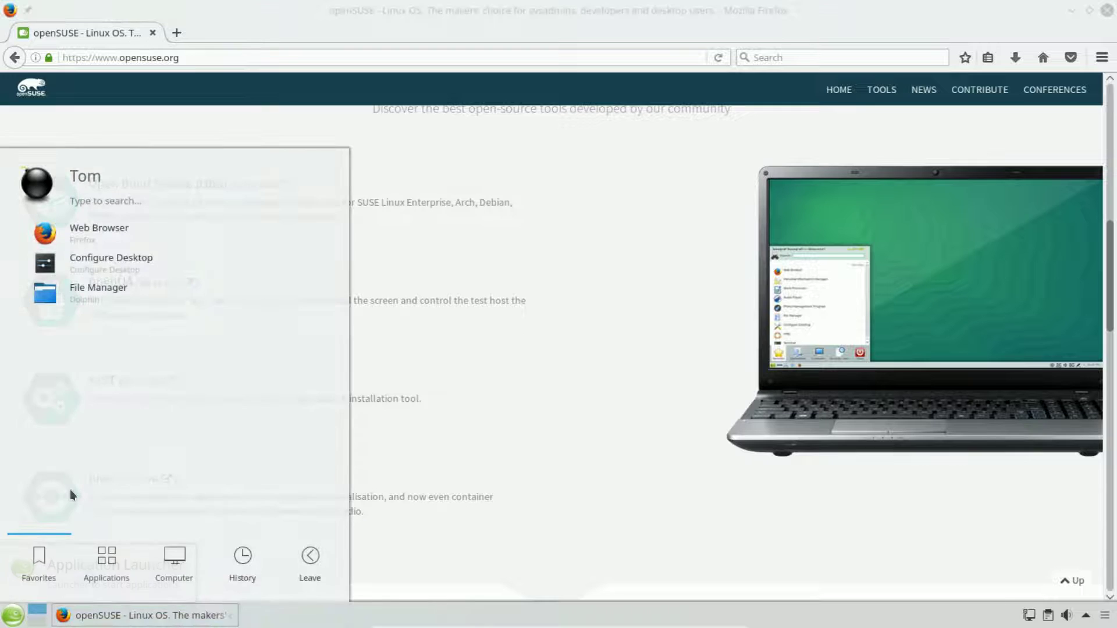
pyautogui.write('yast')
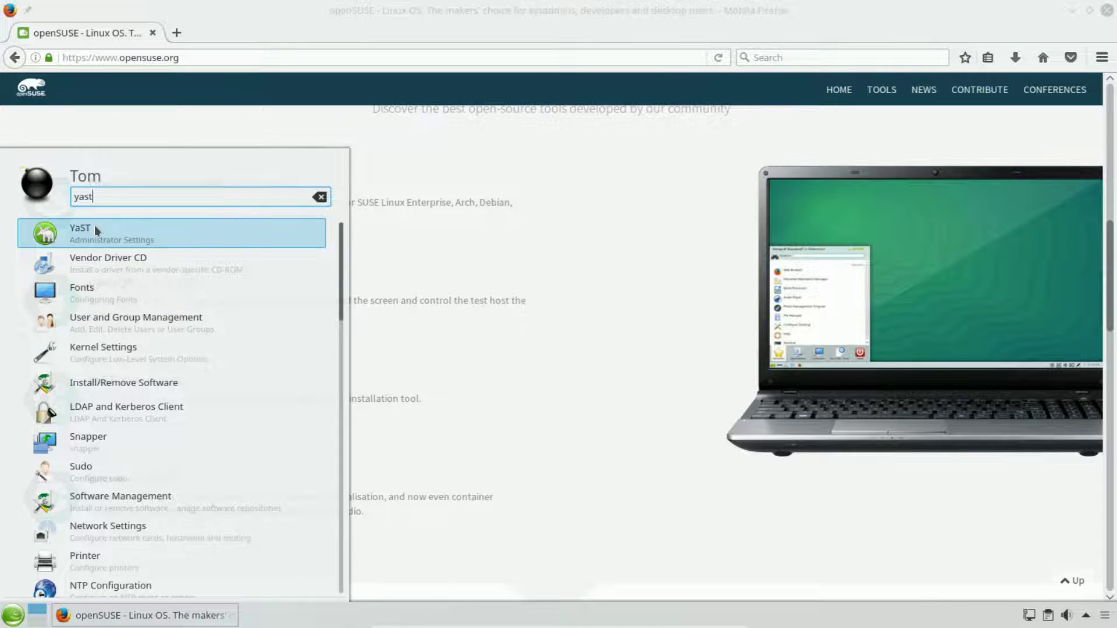
pyautogui.click(94, 227)
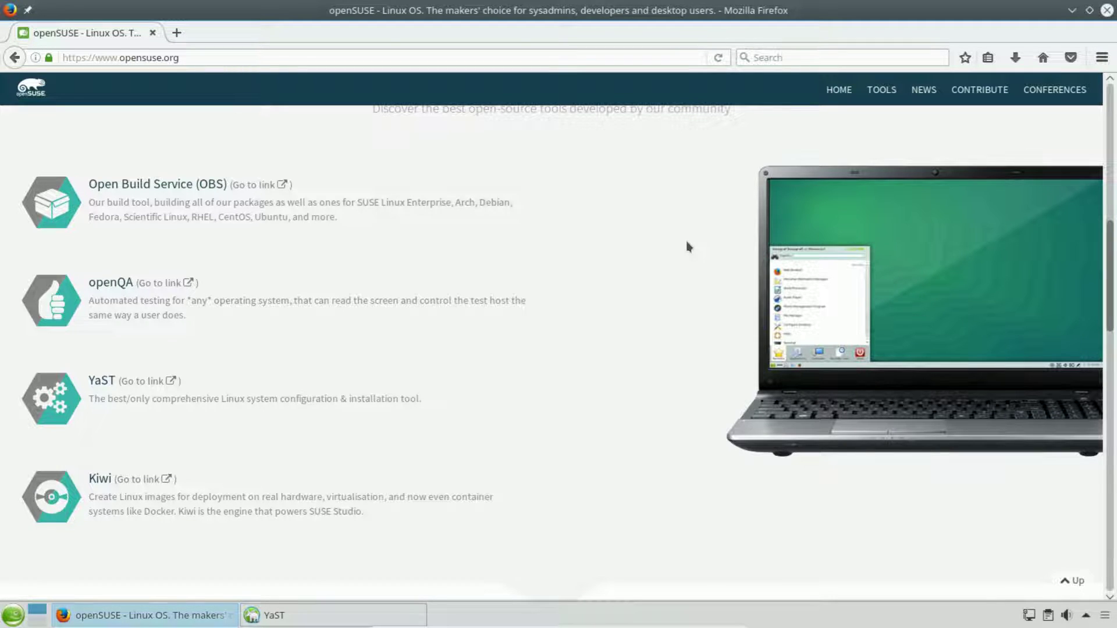
pyautogui.write('****')
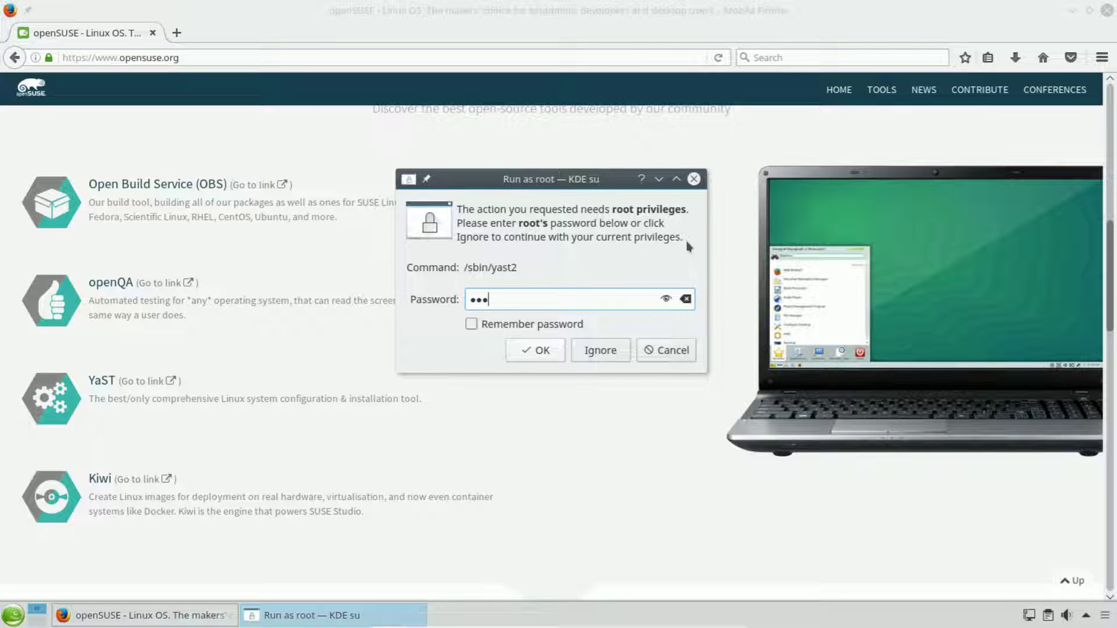
pyautogui.press('Return')
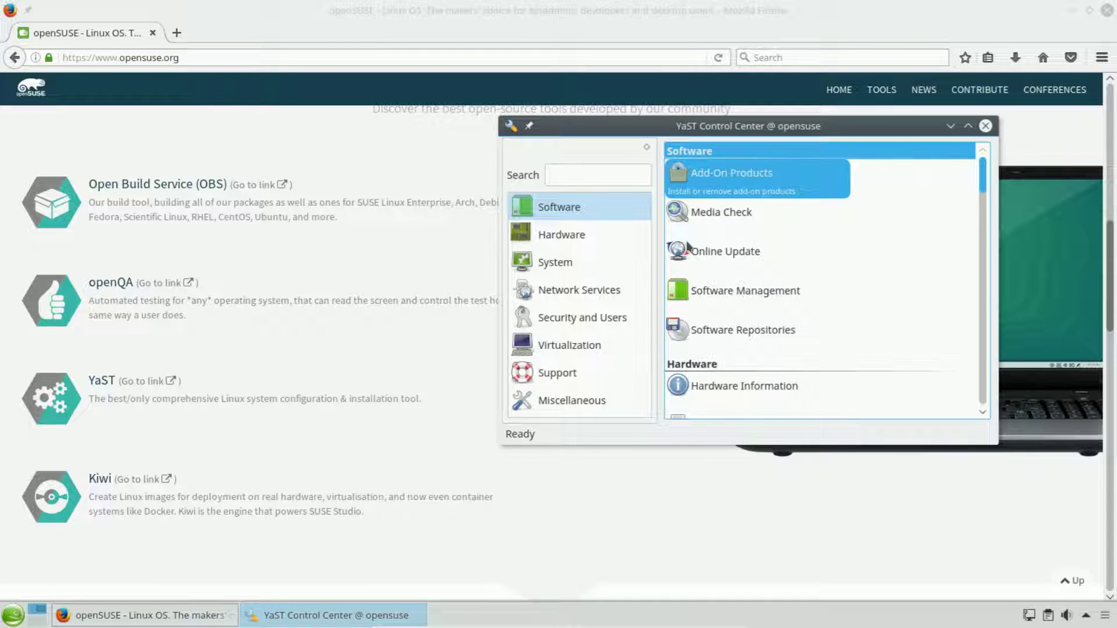
pyautogui.moveTo(1004, 454); pyautogui.dragTo(1063, 585)
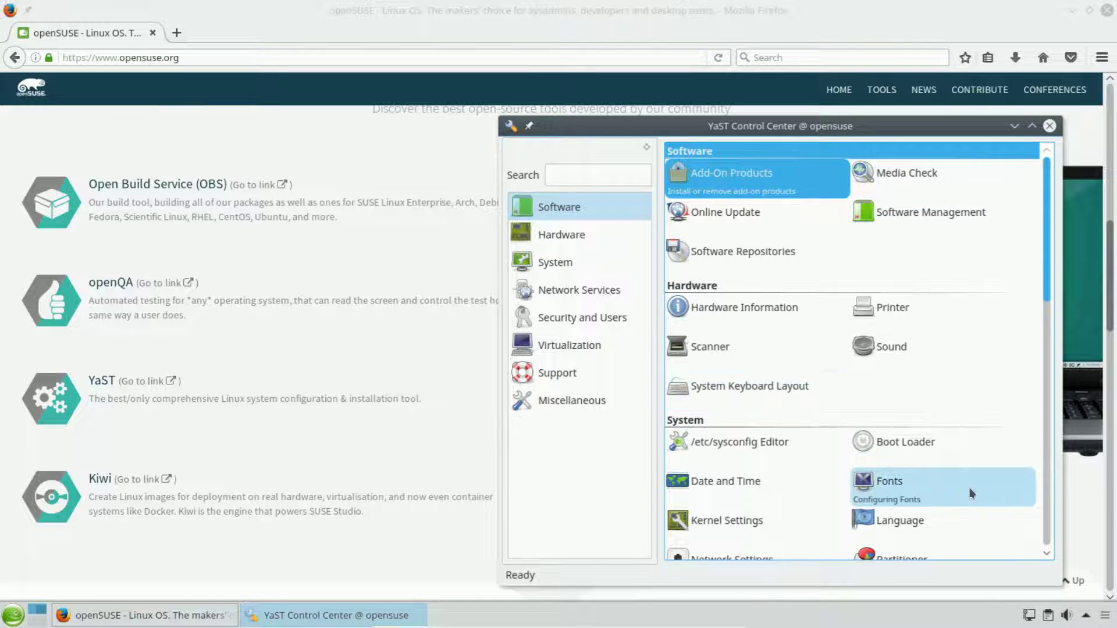
pyautogui.scroll(-10, 915, 467)
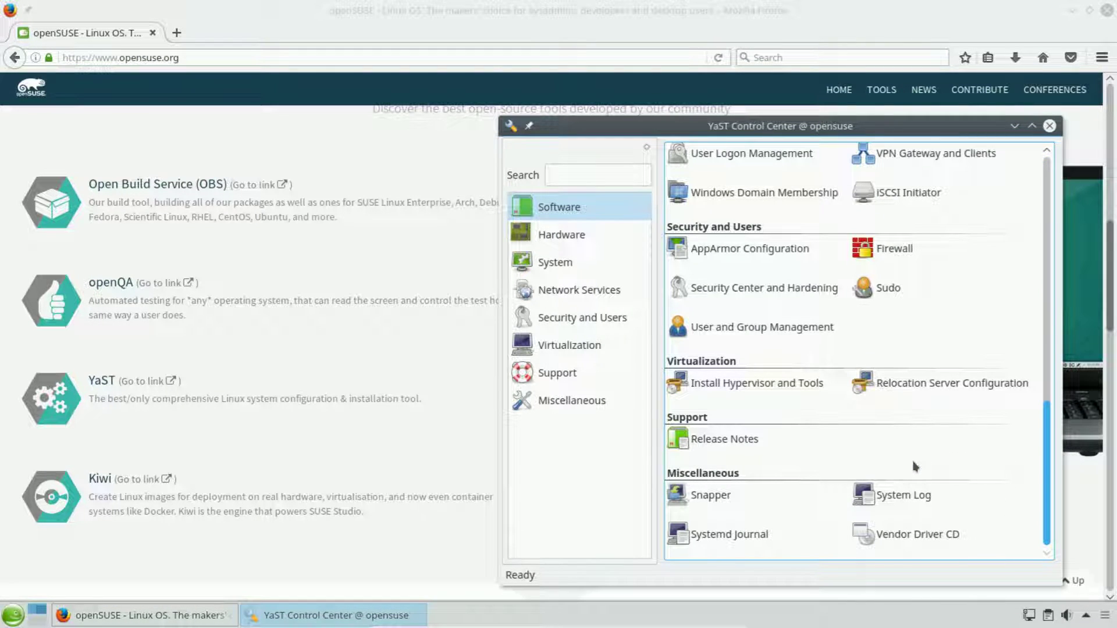
# Step: Open the KDE System Settings to compare its categories with the YaST modules, and close System Settings
pyautogui.click(13, 615)
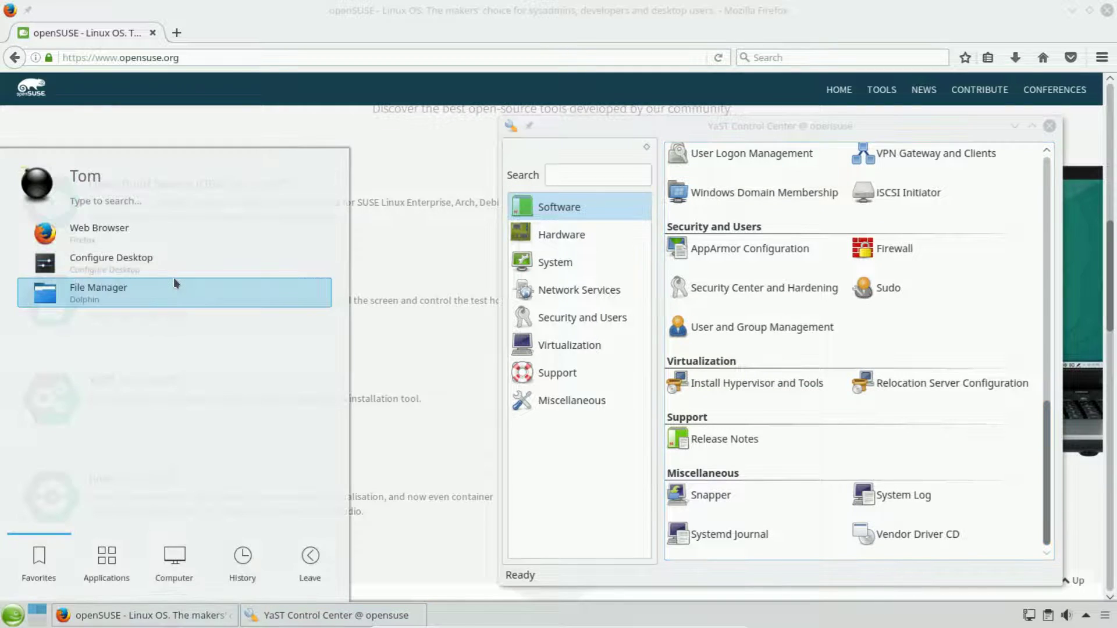
pyautogui.write('sett')
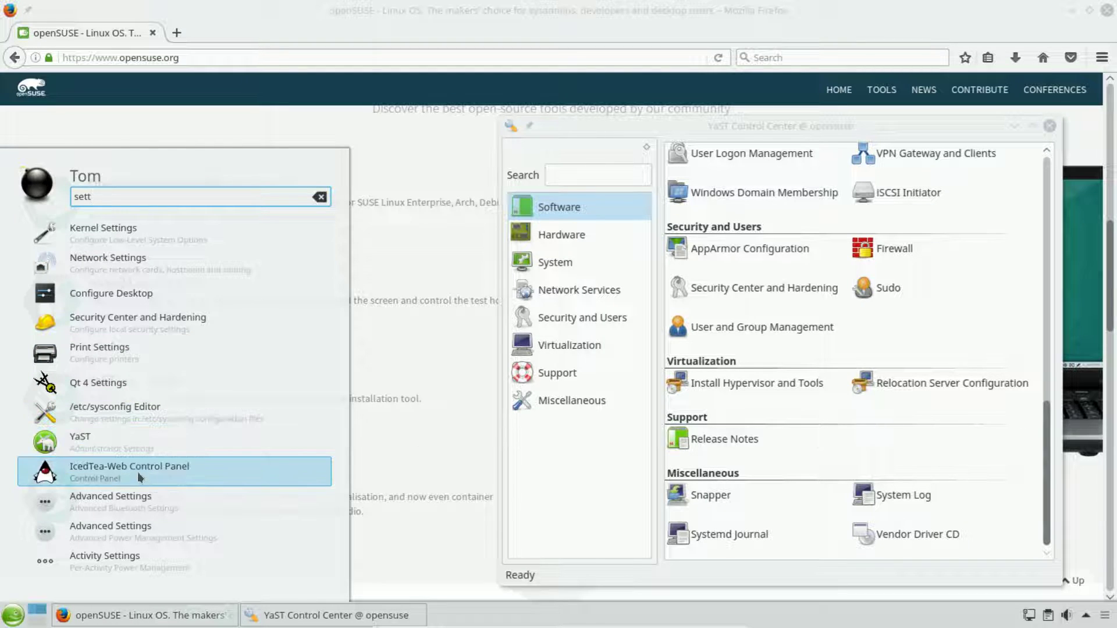
pyautogui.click(111, 295)
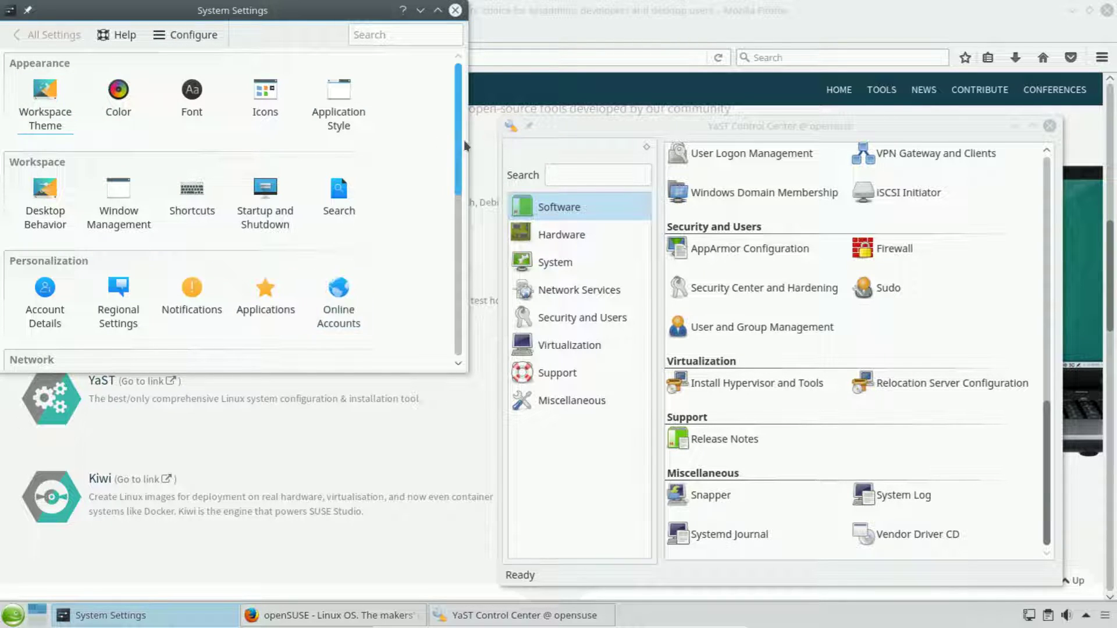
pyautogui.moveTo(459, 144); pyautogui.dragTo(465, 329)
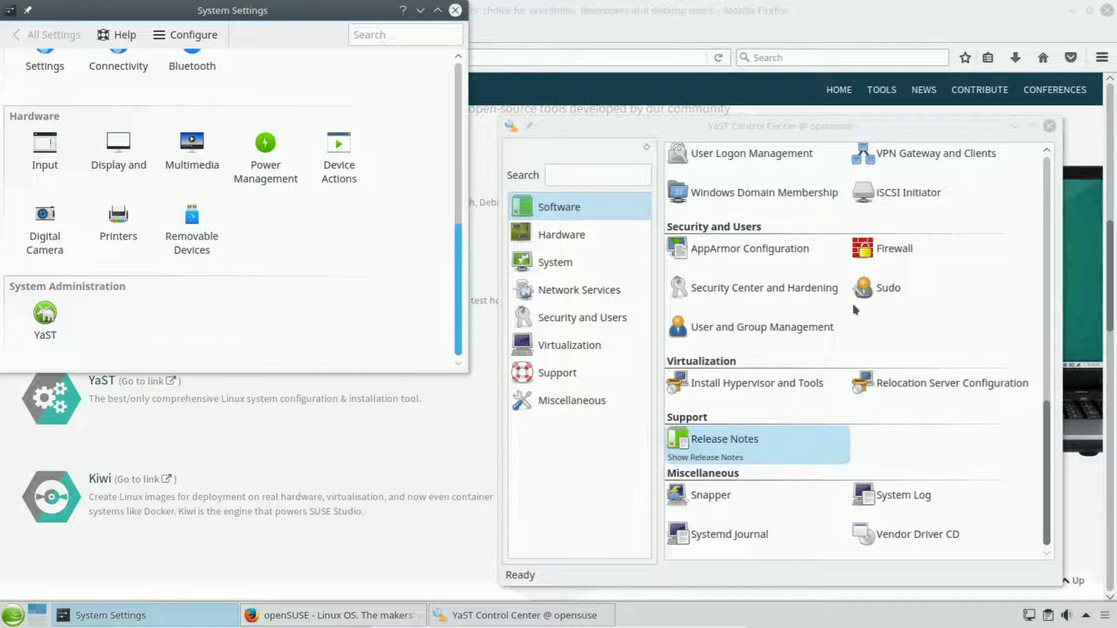
pyautogui.click(1046, 254)
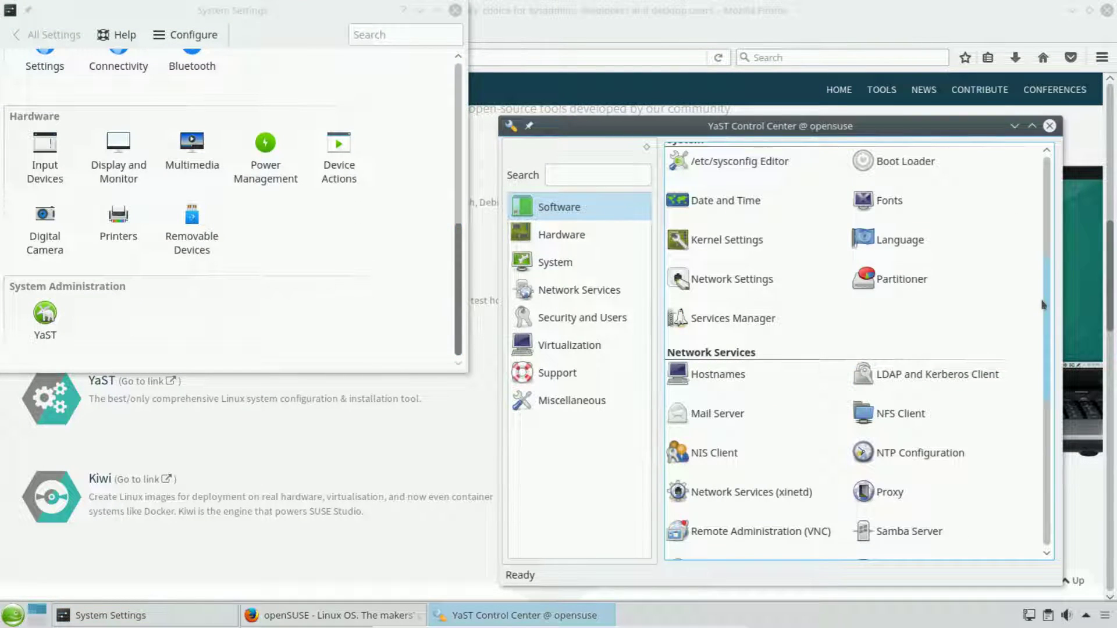
pyautogui.moveTo(1048, 309); pyautogui.dragTo(1031, 503)
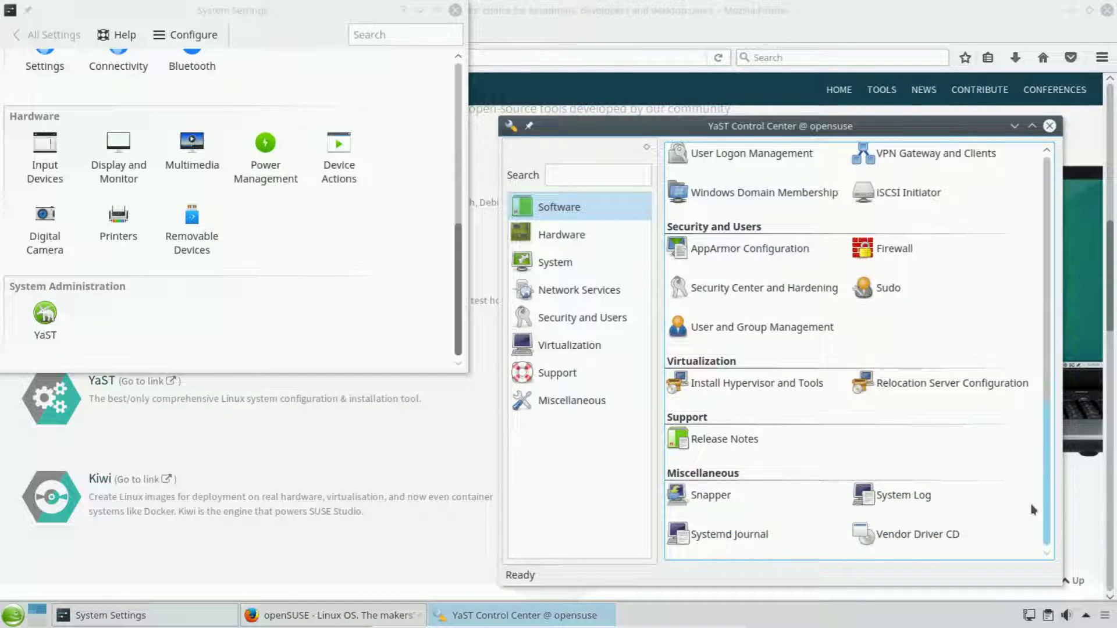
pyautogui.click(455, 10)
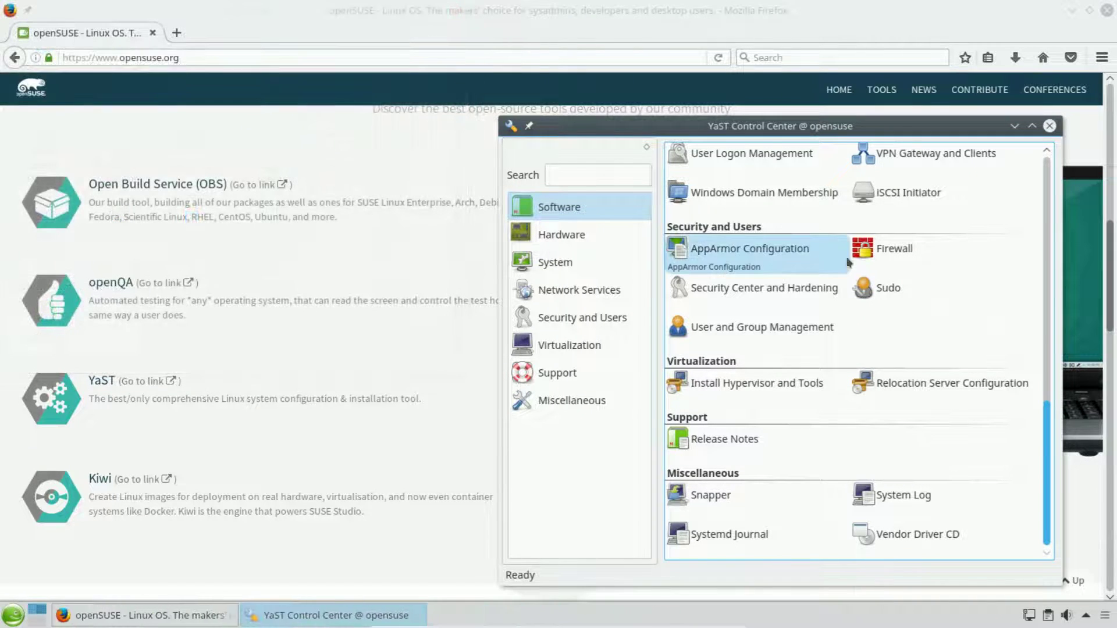
# Step: Reposition the YaST Control Center, look over its module list back to the Software section, and close it
pyautogui.moveTo(876, 126); pyautogui.dragTo(686, 69)
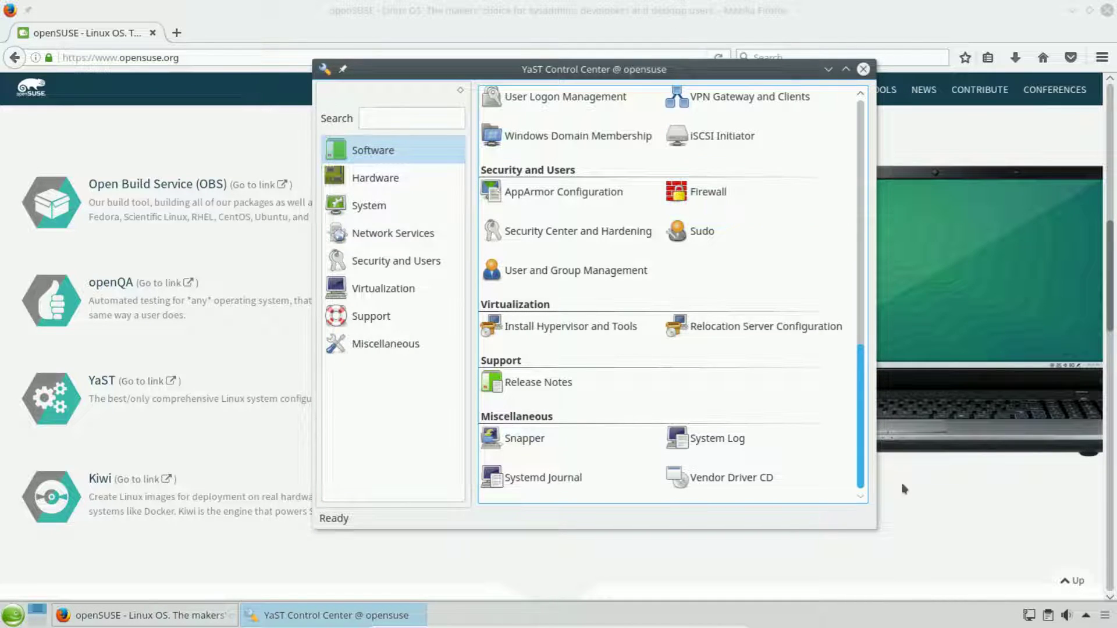
pyautogui.moveTo(861, 459); pyautogui.dragTo(843, 139)
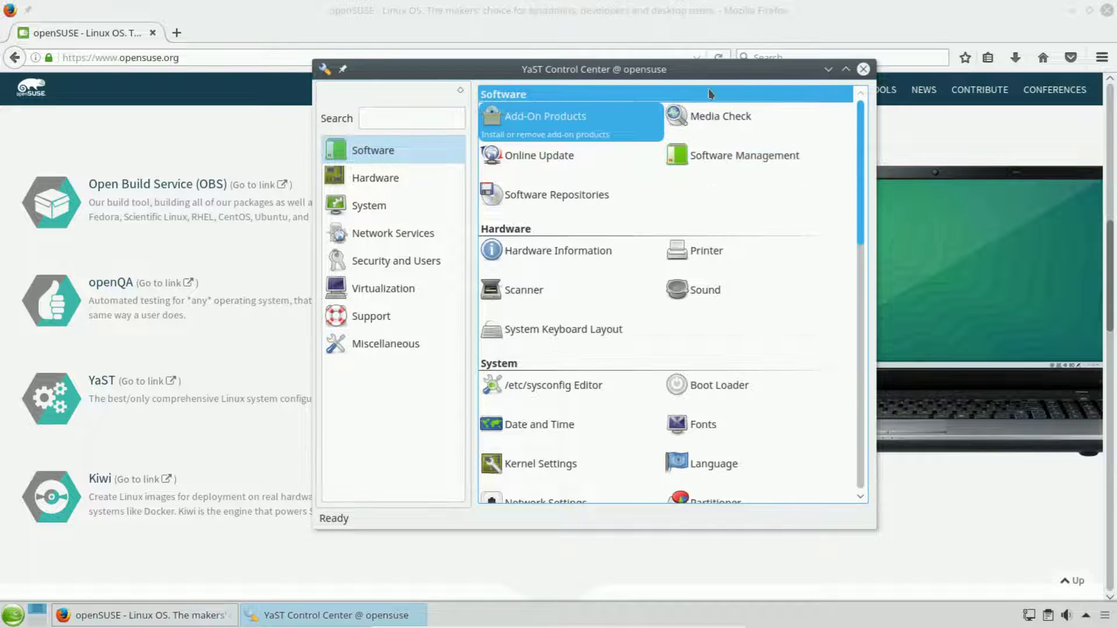
pyautogui.click(864, 70)
# Step: Browse the rest of the openSUSE homepage down to its footer, return to the beginning of the page, and show the desktop
pyautogui.scroll(-8, 930, 384)
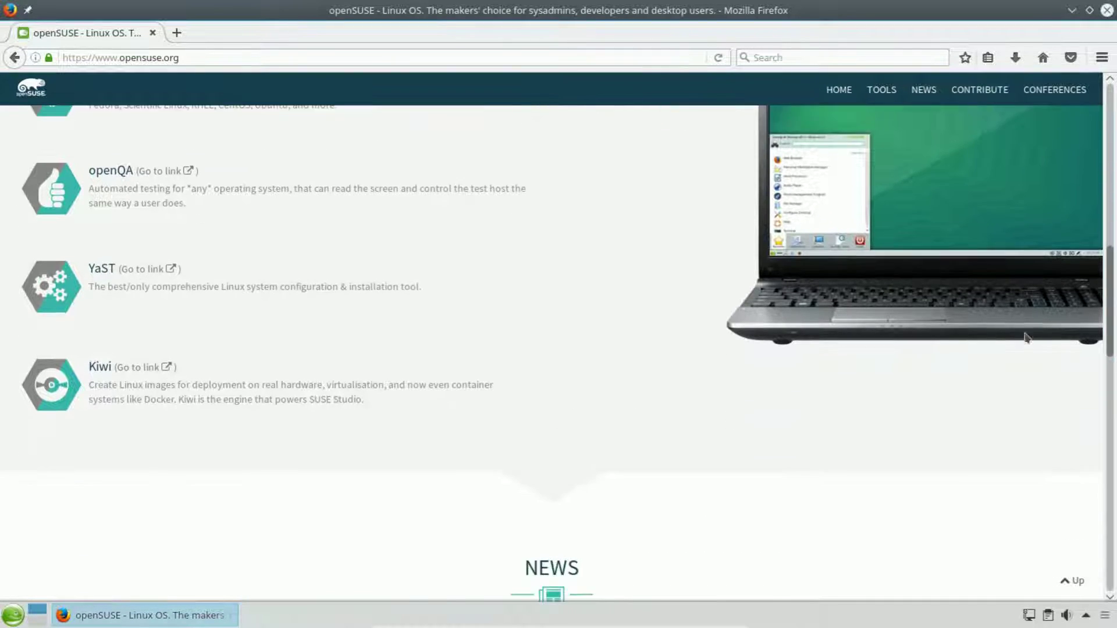
pyautogui.scroll(-10, 929, 389)
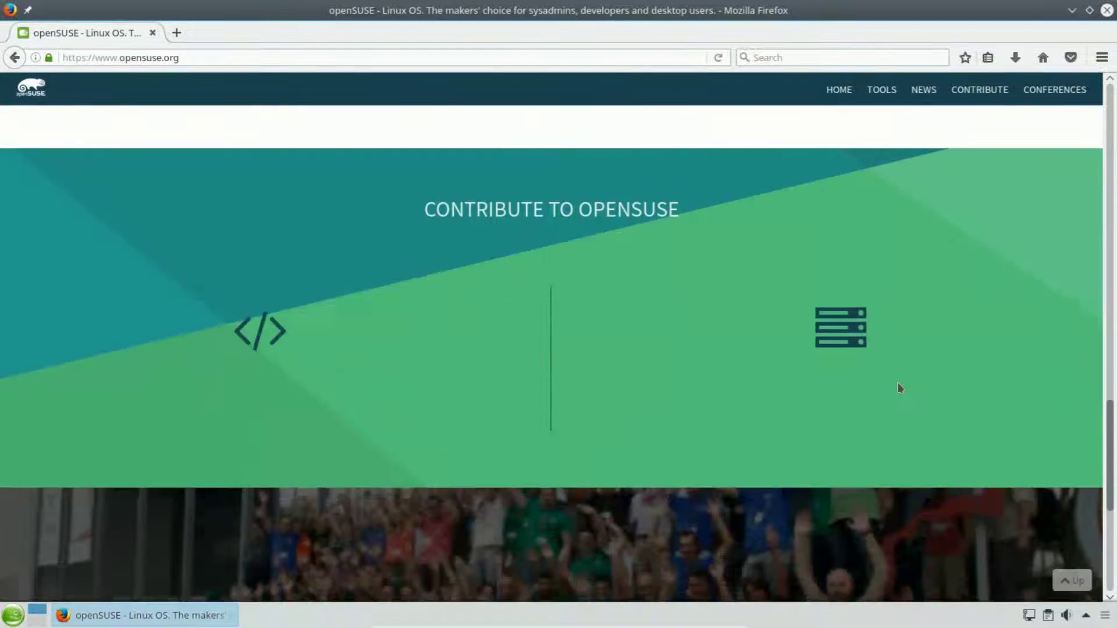
pyautogui.scroll(-2, 608, 419)
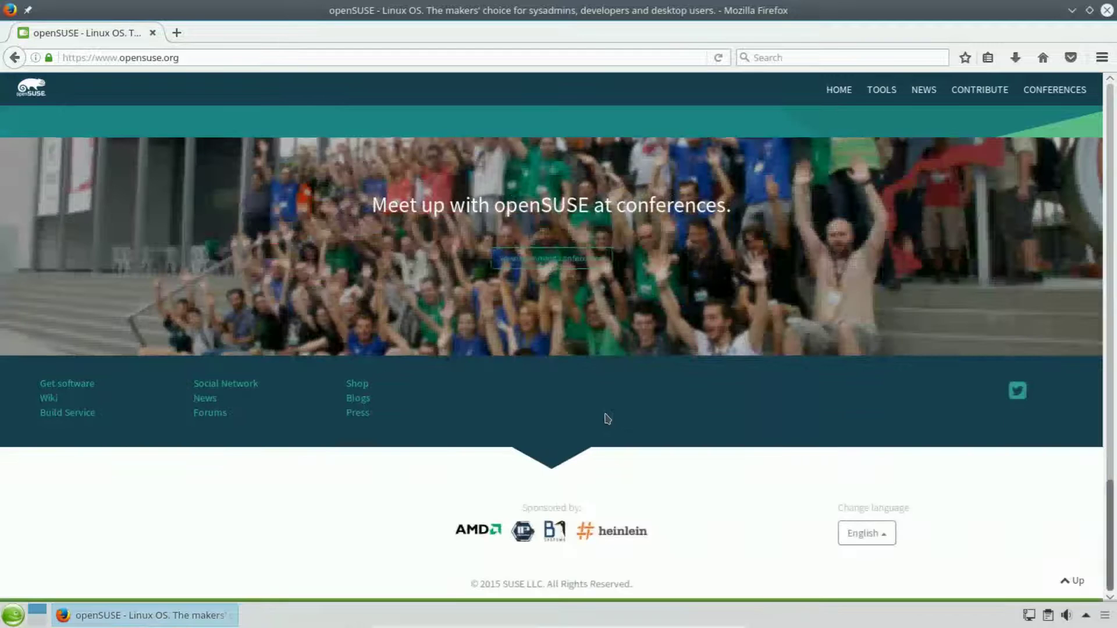
pyautogui.scroll(3, 688, 486)
pyautogui.scroll(20, 688, 486)
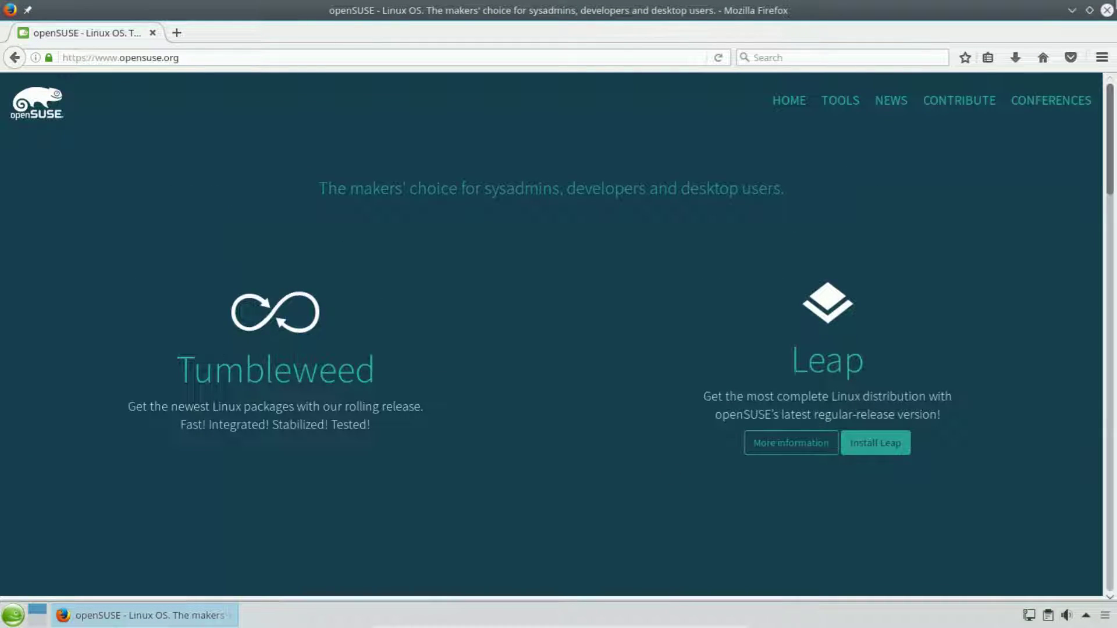
pyautogui.hotkey('ctrl', 'F12')
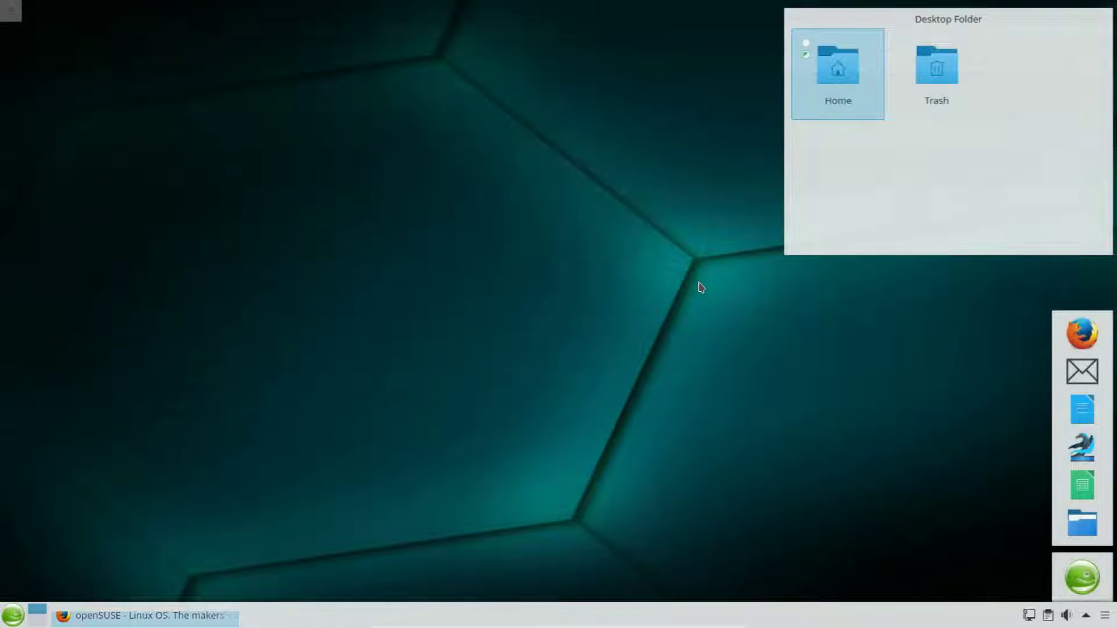
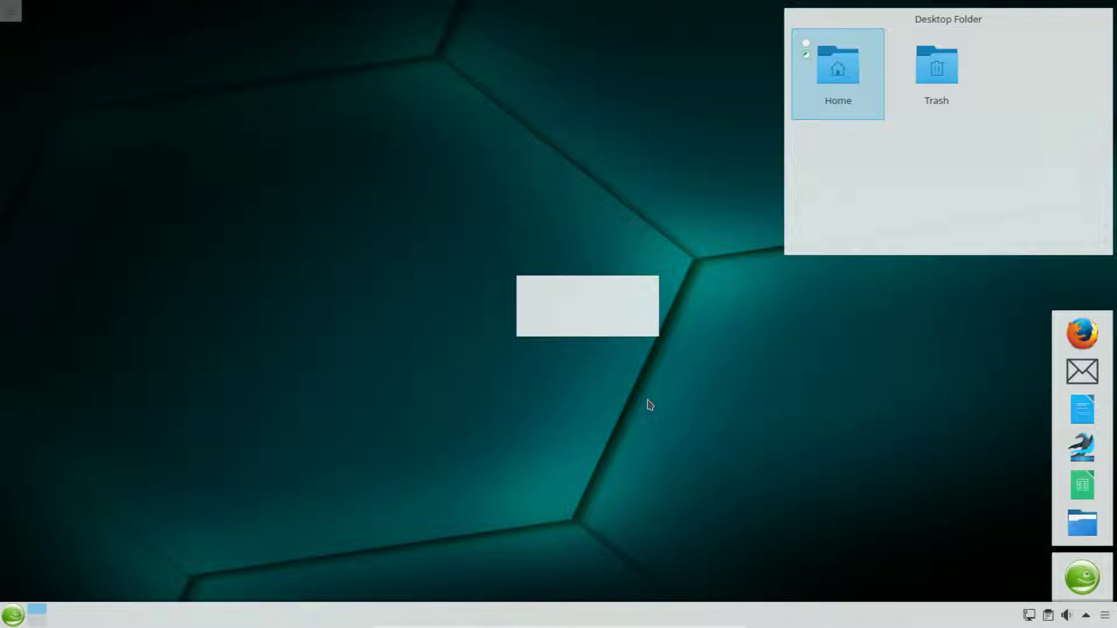
# Step: Move the blank Digital Clock widget towards the desktop's lower-right area, remove it, and dismiss the removal notification
pyautogui.moveTo(686, 360); pyautogui.dragTo(995, 543)
pyautogui.rightClick(993, 543)
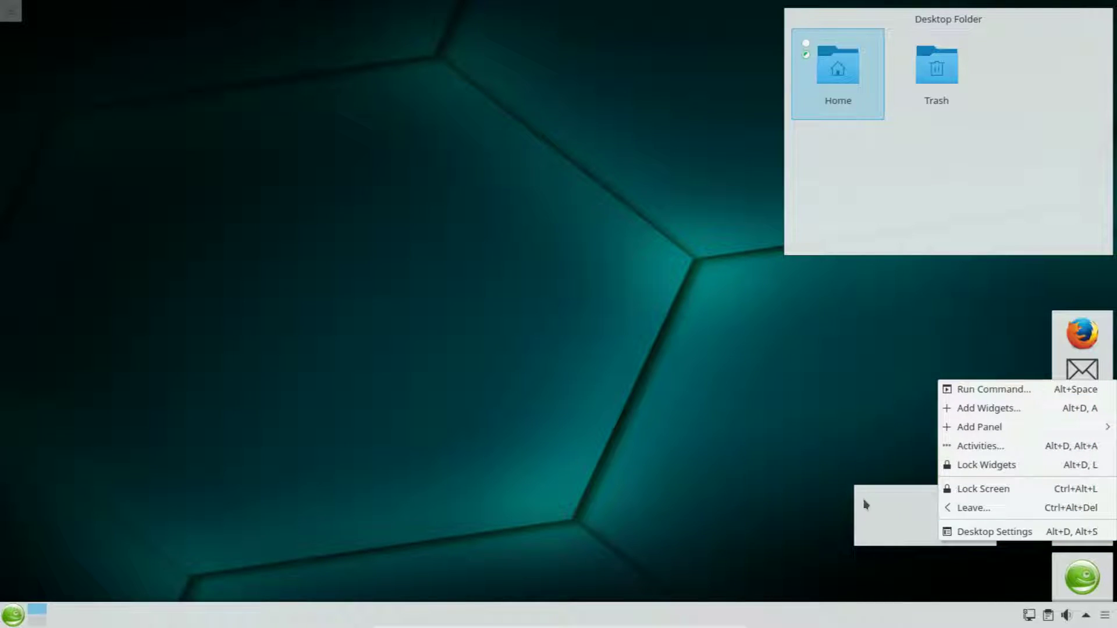
pyautogui.click(895, 512)
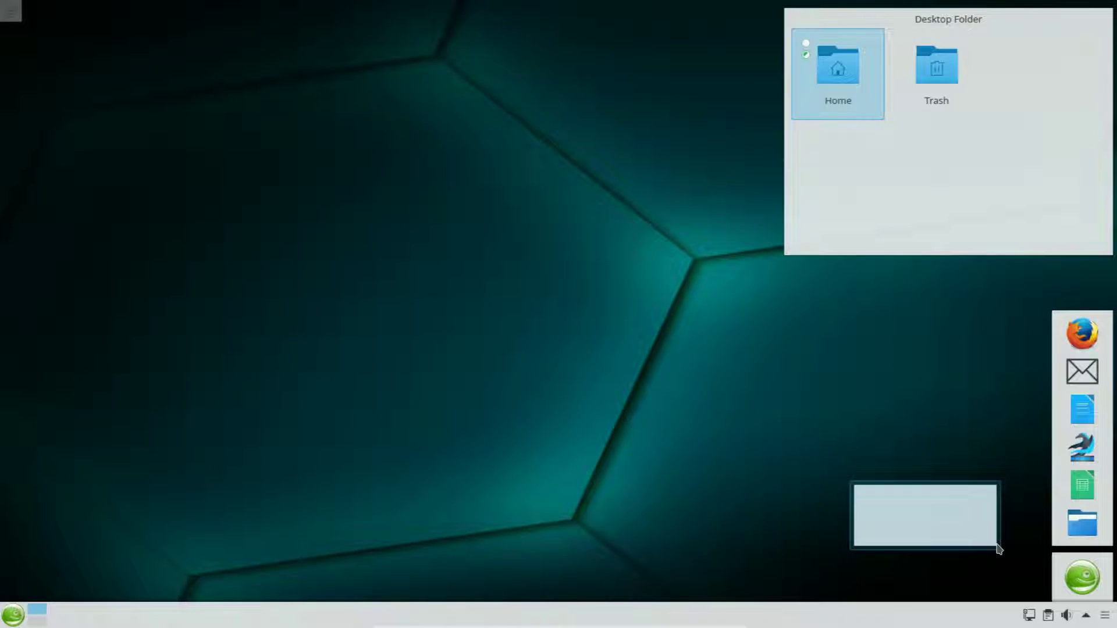
pyautogui.click(997, 562)
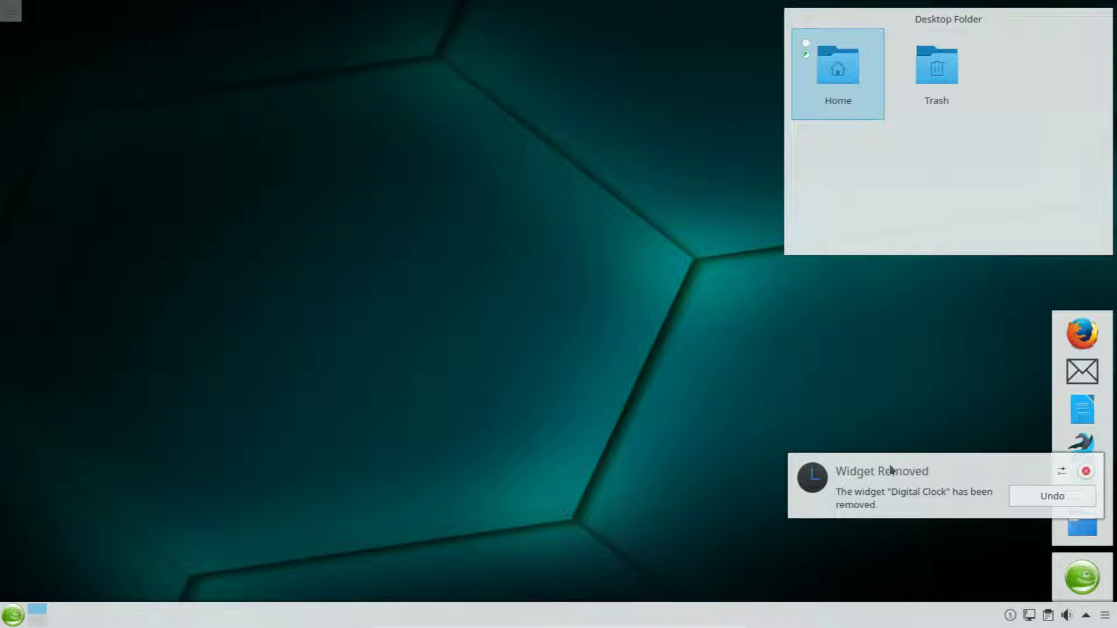
pyautogui.click(1085, 471)
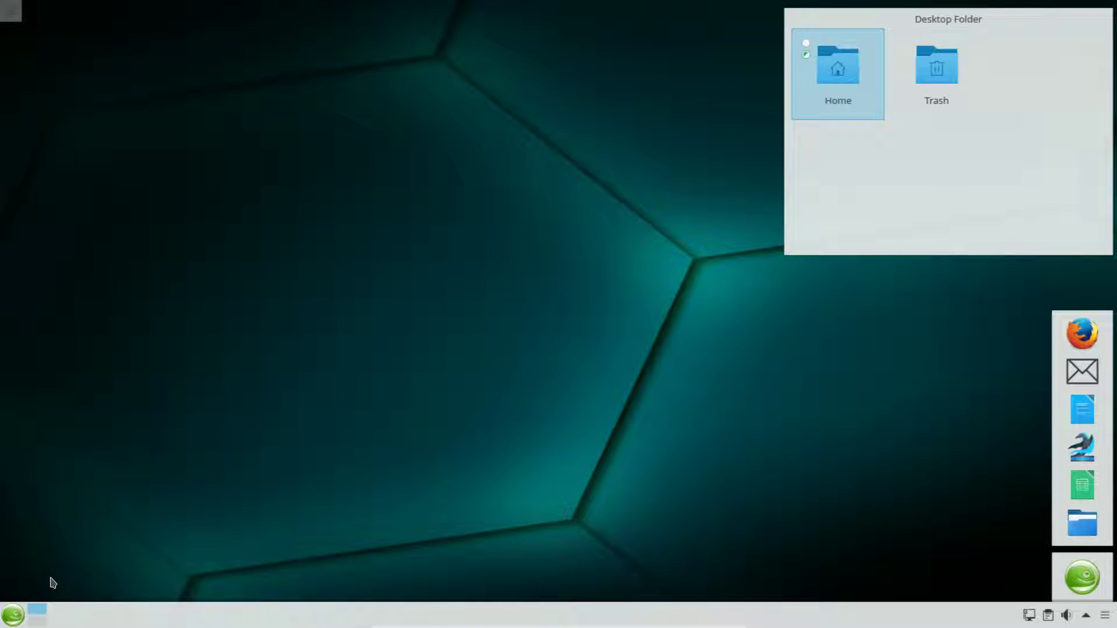
# Step: Find Software Management by searching for "soft", open it by entering the root password, and move its window towards the screen's centre
pyautogui.click(8, 621)
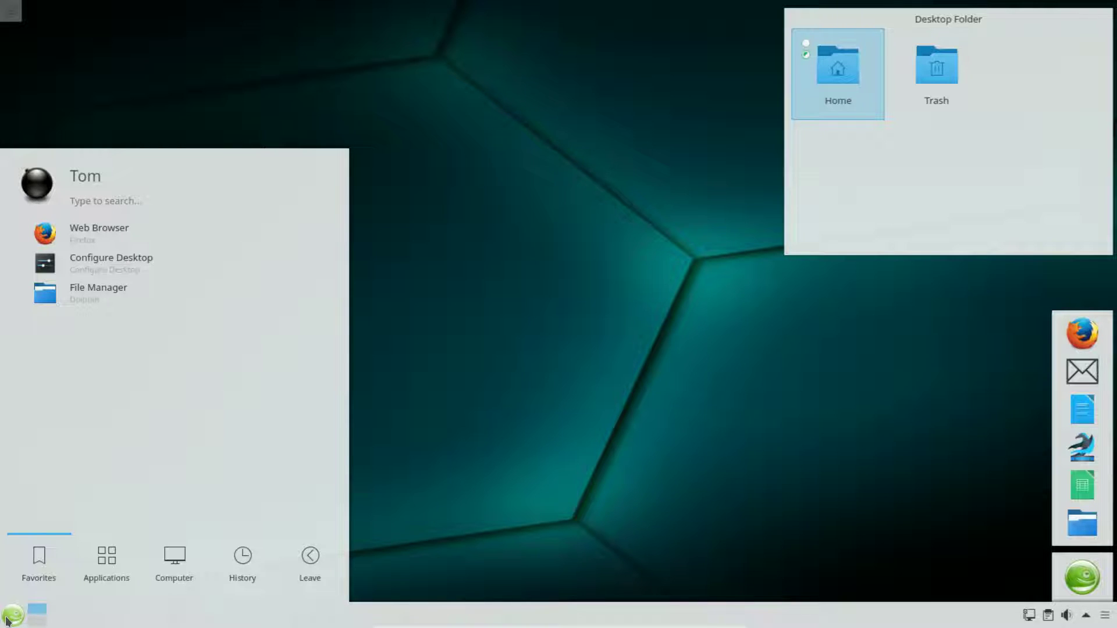
pyautogui.write('soft')
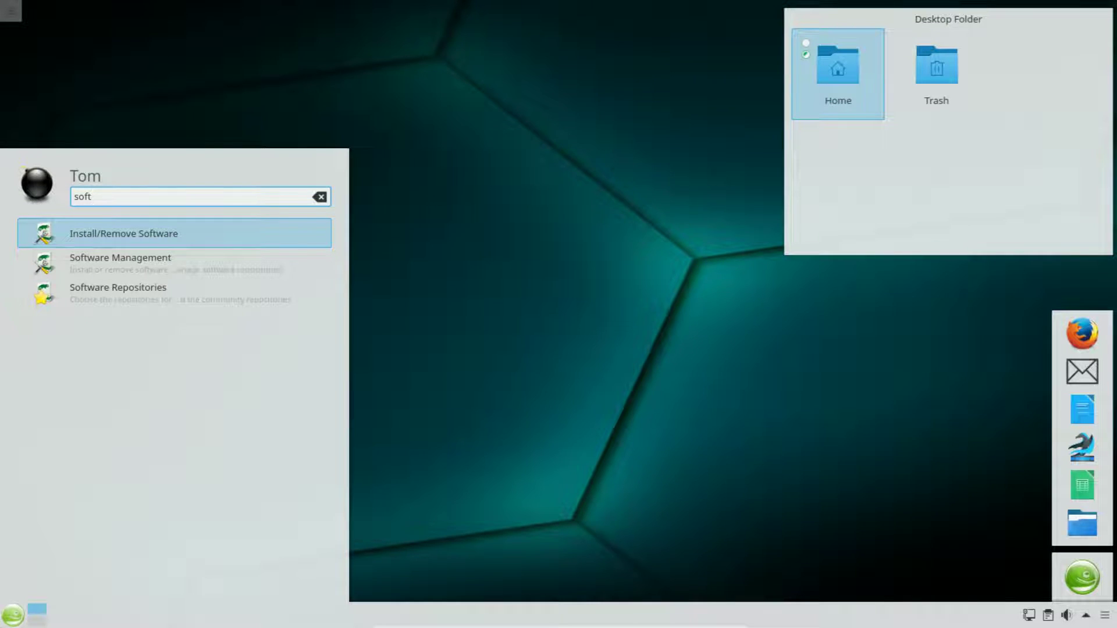
pyautogui.click(137, 263)
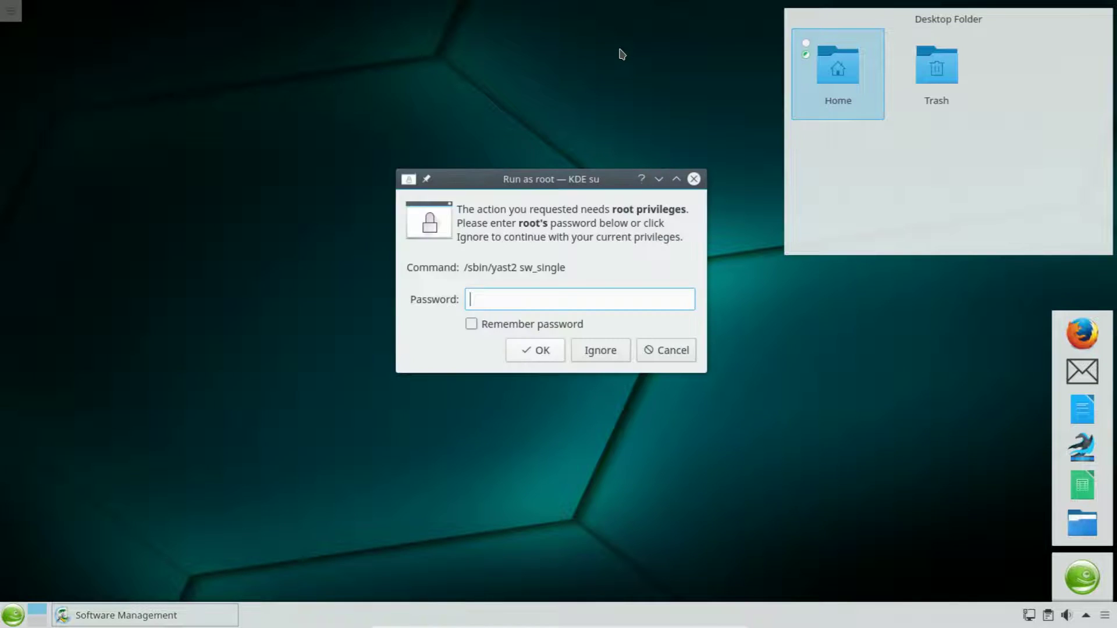
pyautogui.write('•••••••••')
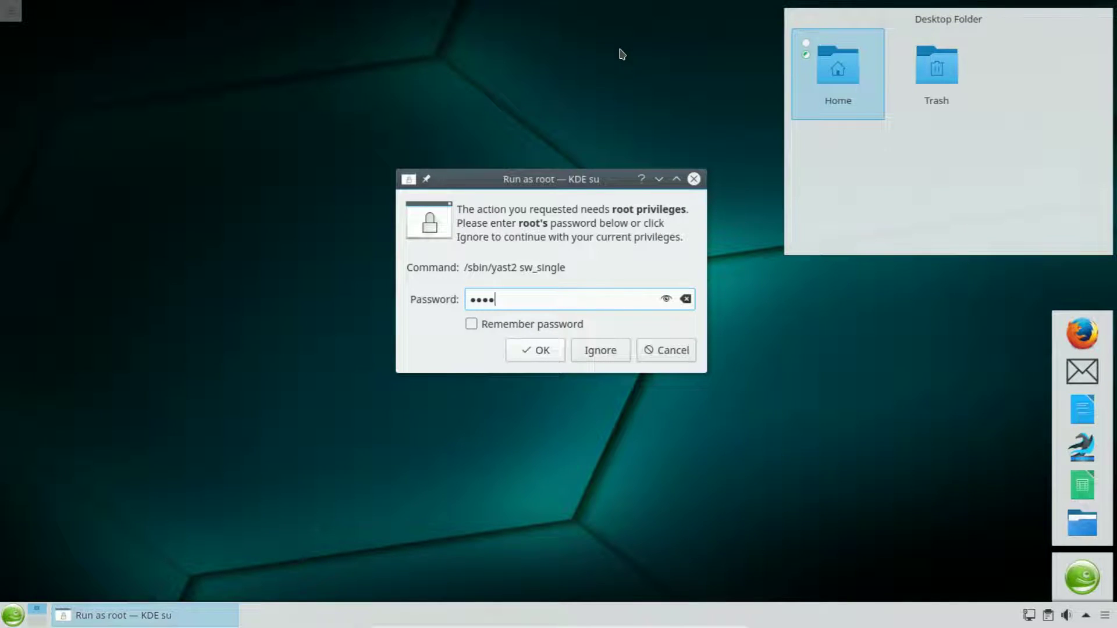
pyautogui.press('Return')
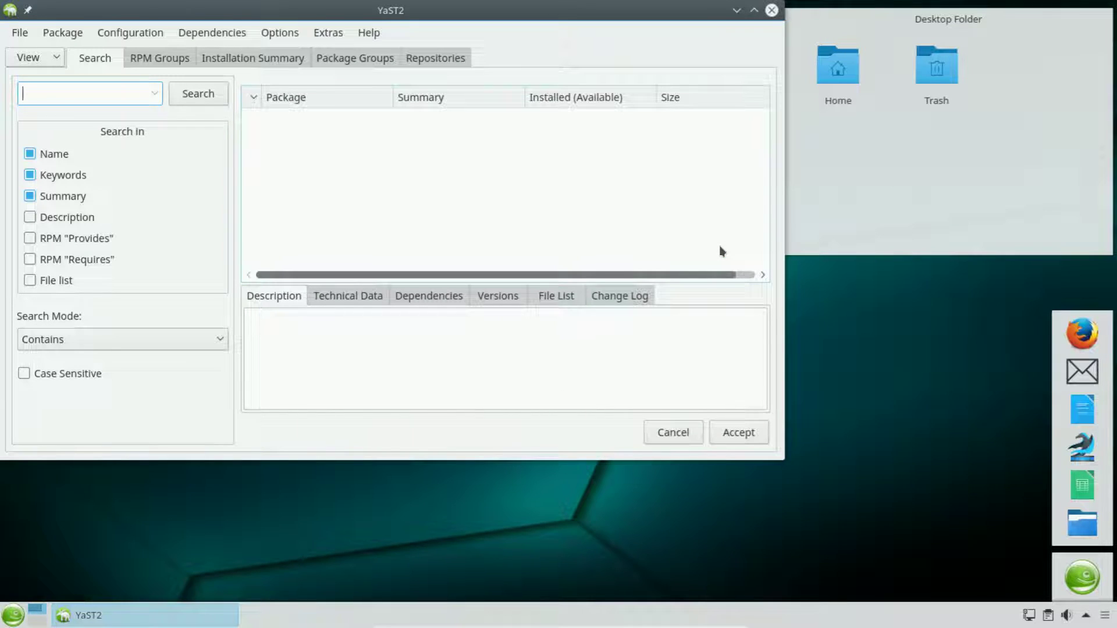
pyautogui.moveTo(632, 12); pyautogui.dragTo(875, 99)
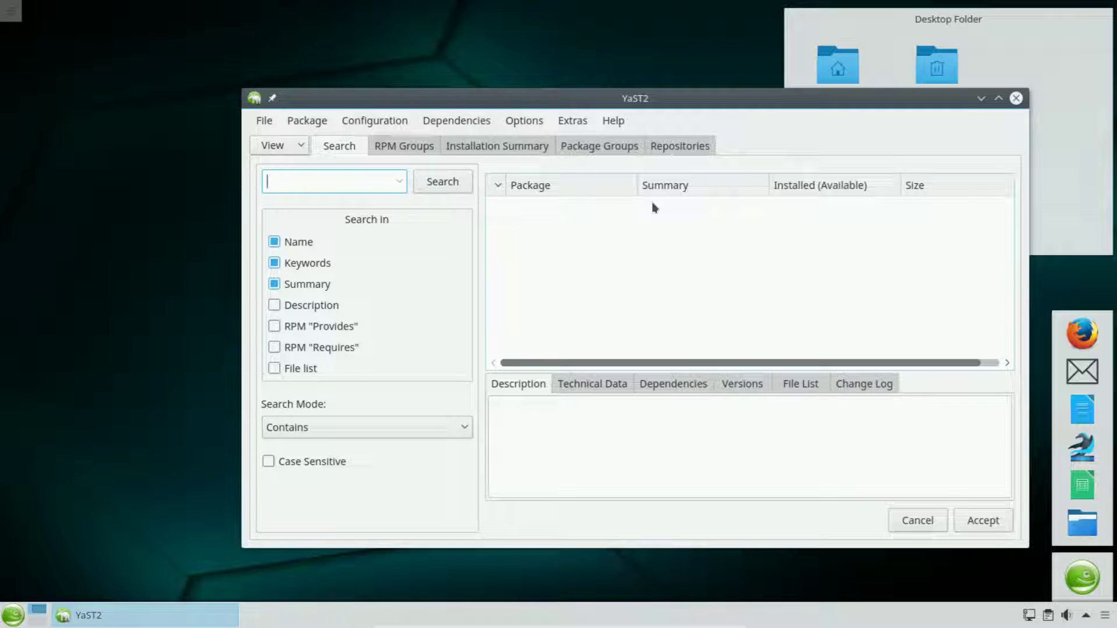
# Step: Browse the software manager by Package Groups, examining the packages in the Network and Office groups
pyautogui.click(297, 147)
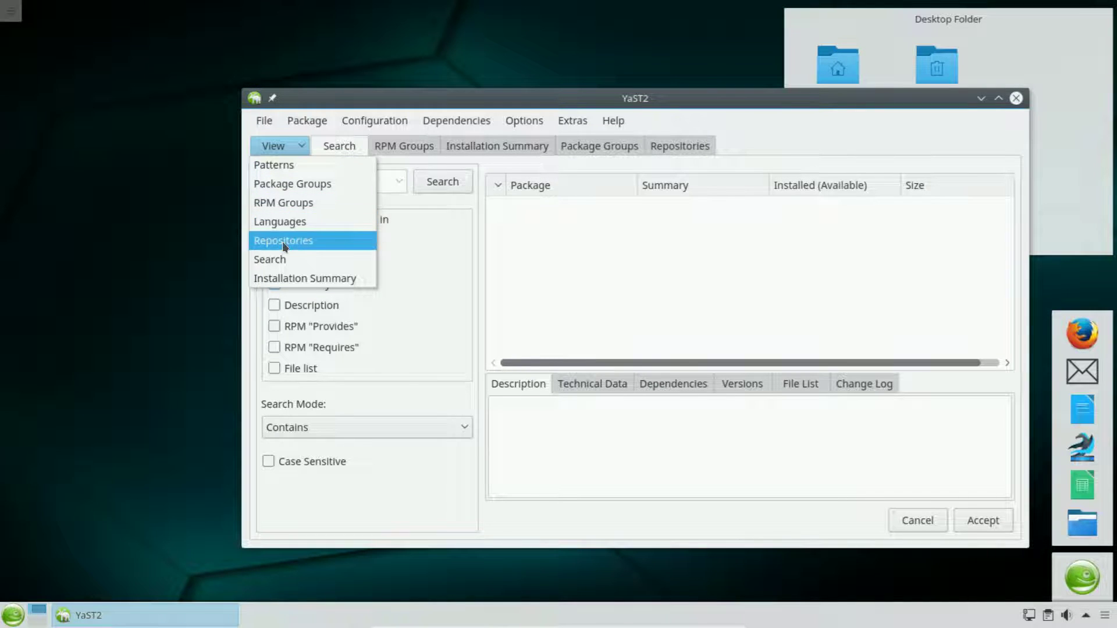
pyautogui.click(292, 185)
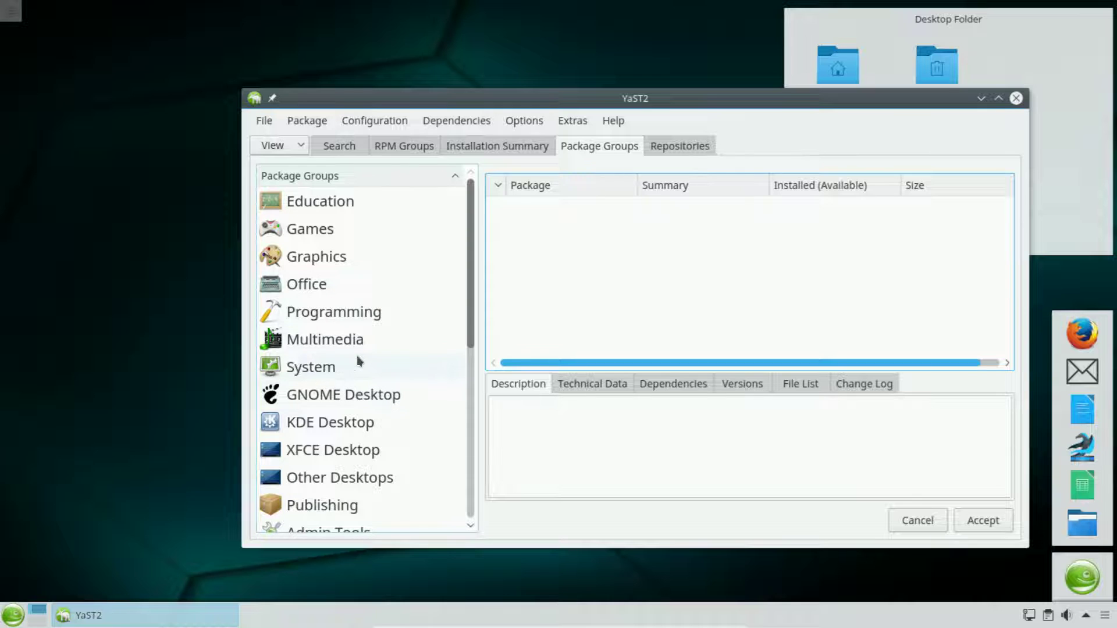
pyautogui.moveTo(470, 330); pyautogui.dragTo(467, 439)
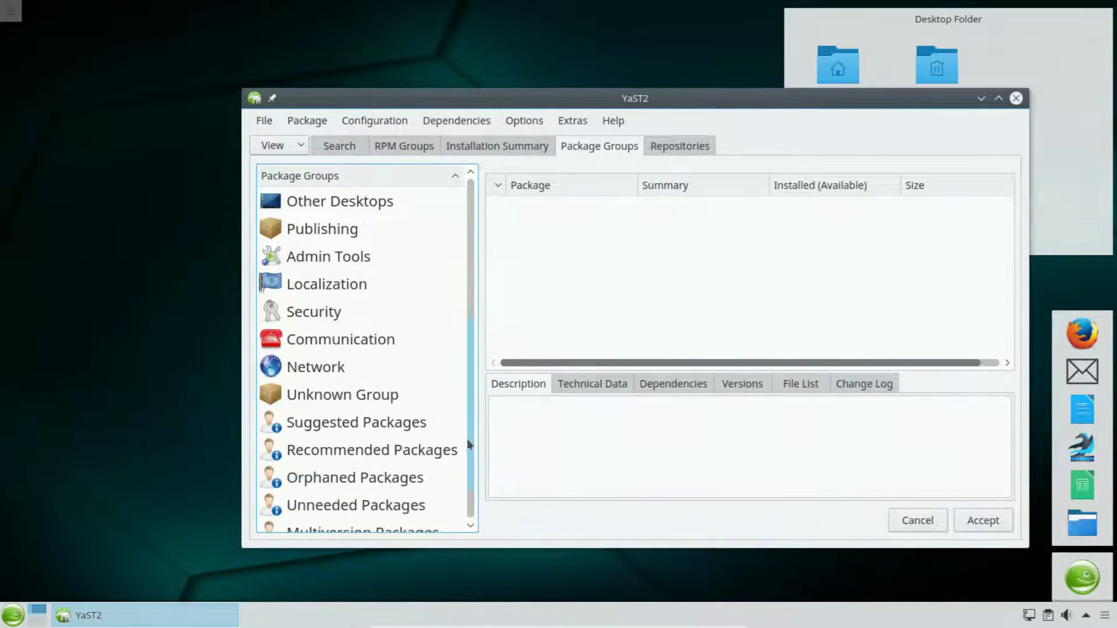
pyautogui.click(330, 369)
pyautogui.click(380, 361)
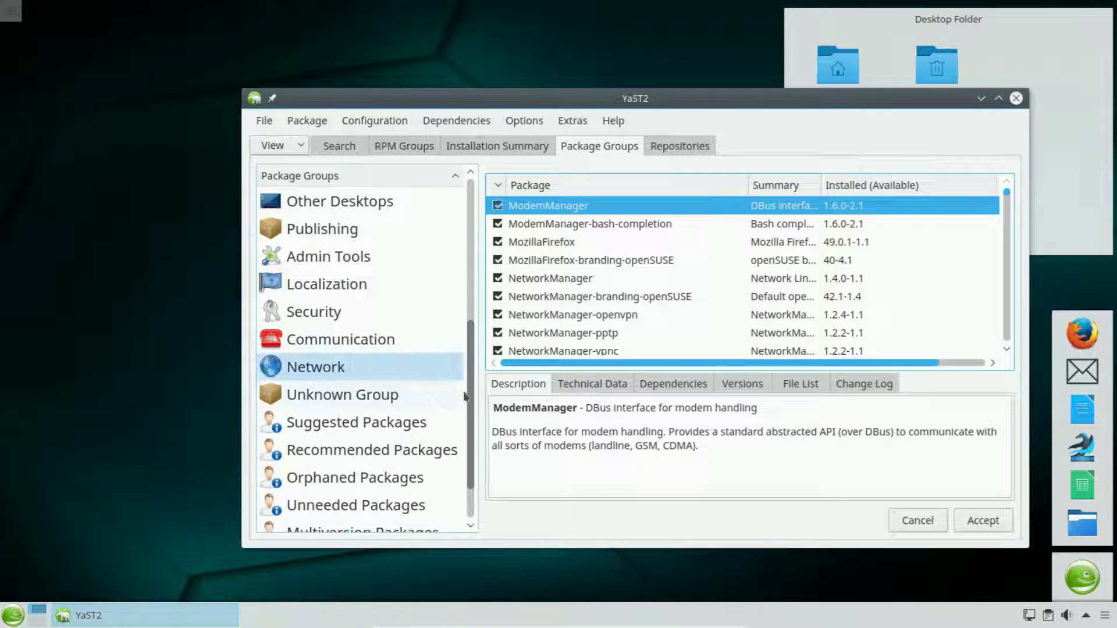
pyautogui.moveTo(469, 393); pyautogui.dragTo(495, 264)
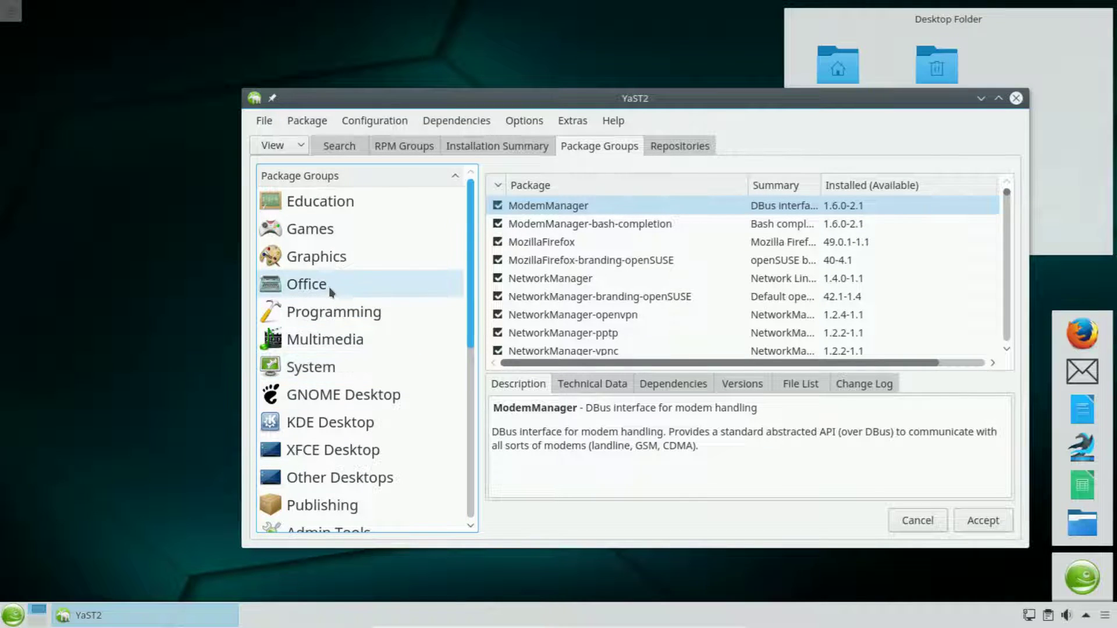
pyautogui.click(272, 284)
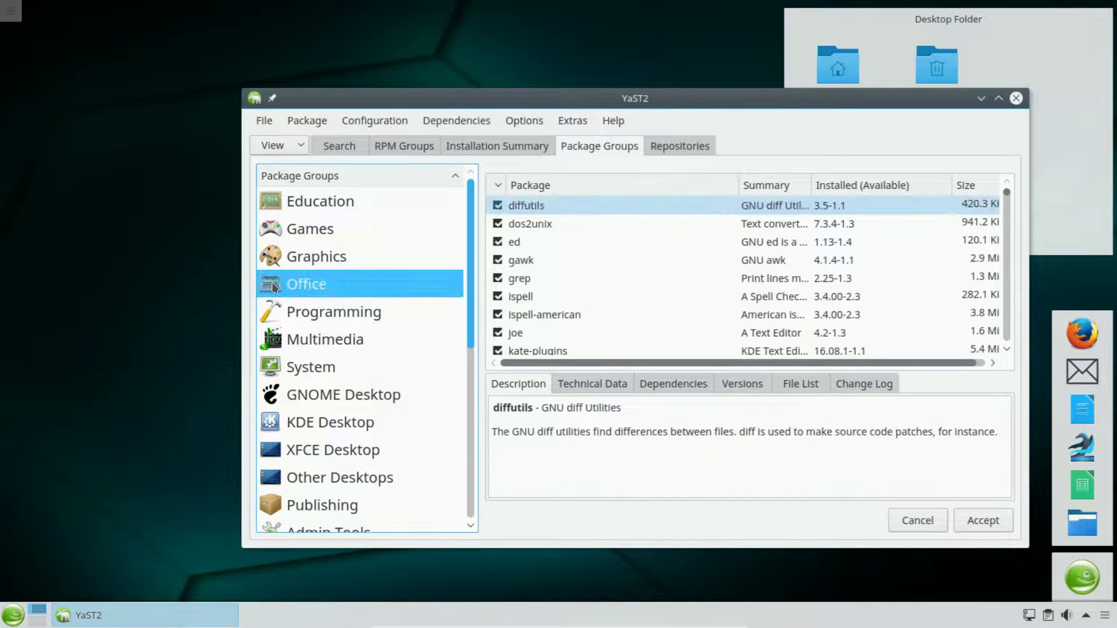
pyautogui.click(1007, 201)
pyautogui.moveTo(1008, 202); pyautogui.dragTo(992, 274)
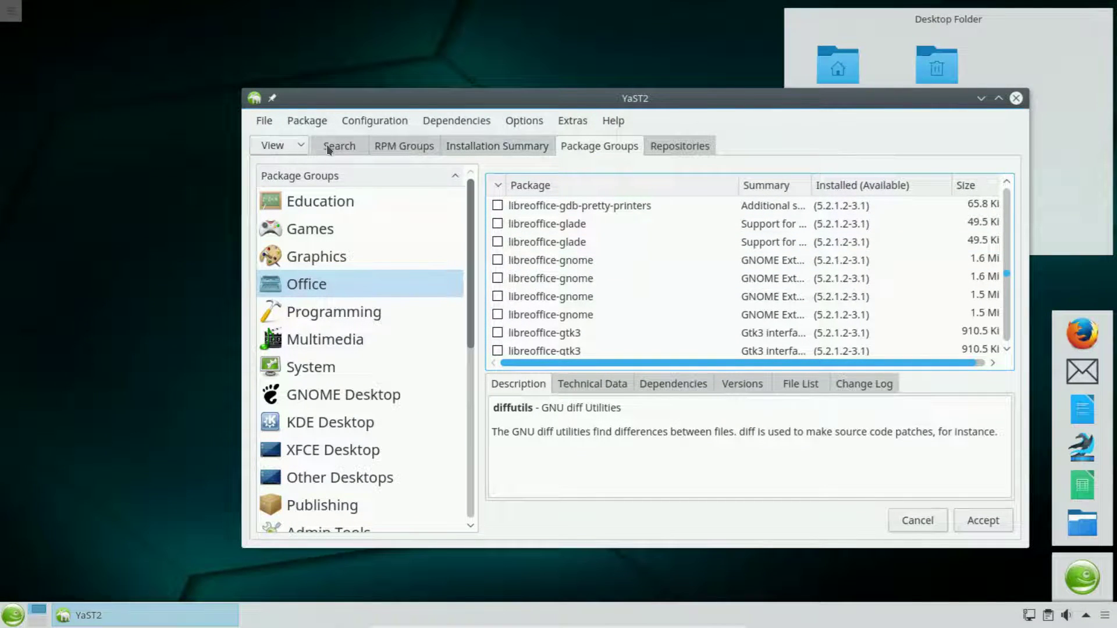
# Step: Search the packages for "thunder" and mark MozillaThunderbird for installation
pyautogui.click(327, 145)
pyautogui.click(327, 174)
pyautogui.write('thunder')
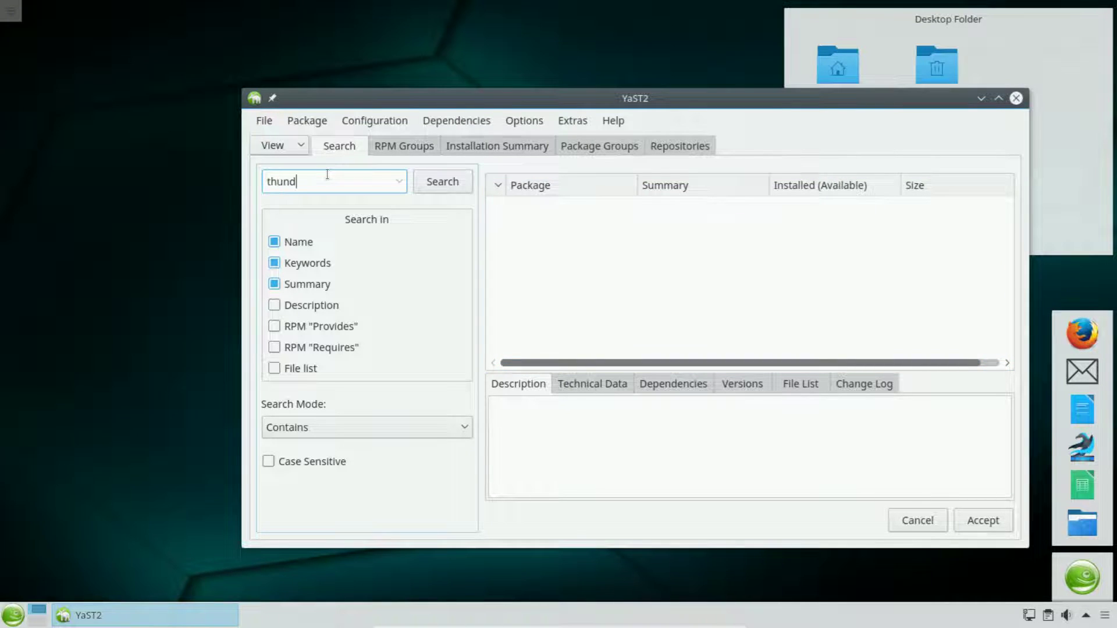
pyautogui.click(437, 181)
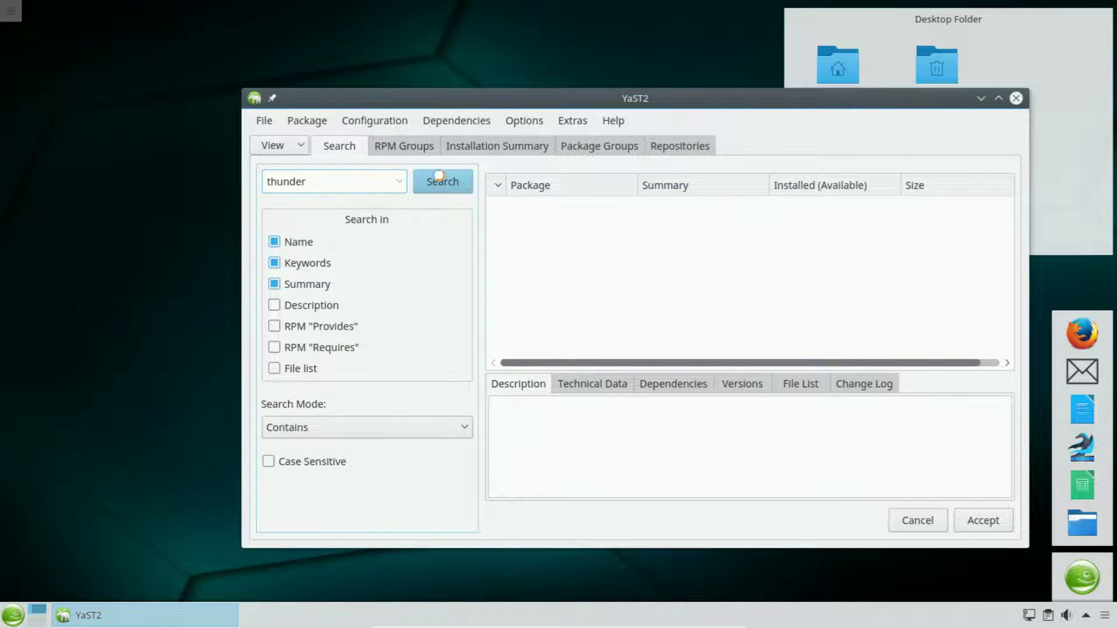
pyautogui.click(498, 205)
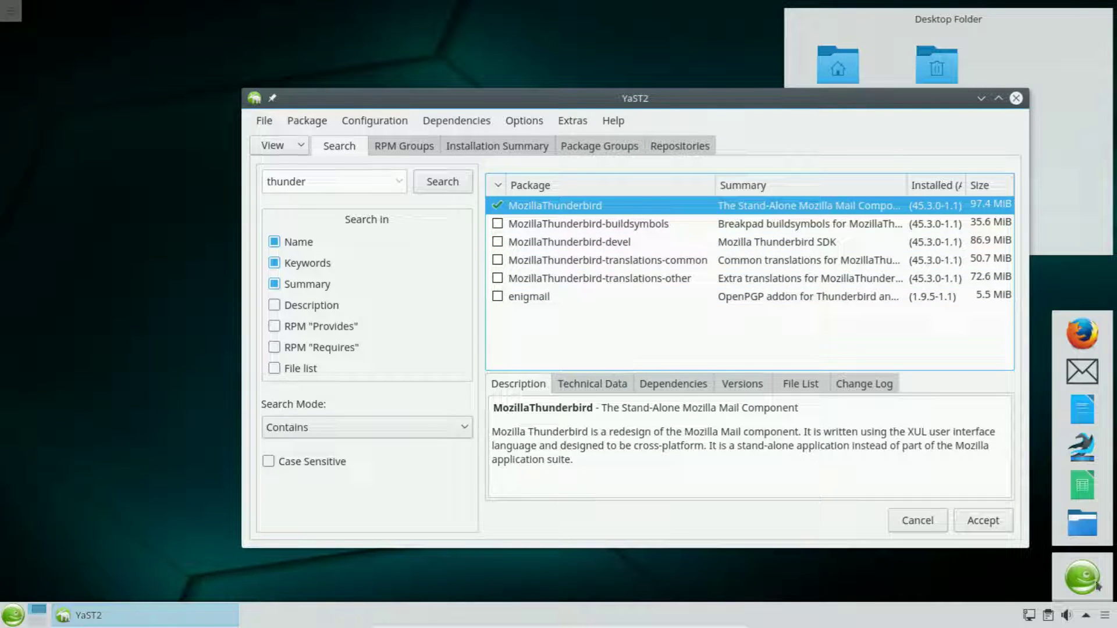
# Step: Install the marked package, accept the automatic gstreamer-fluendo-mp3 dependency change, and finish the installation report
pyautogui.click(990, 522)
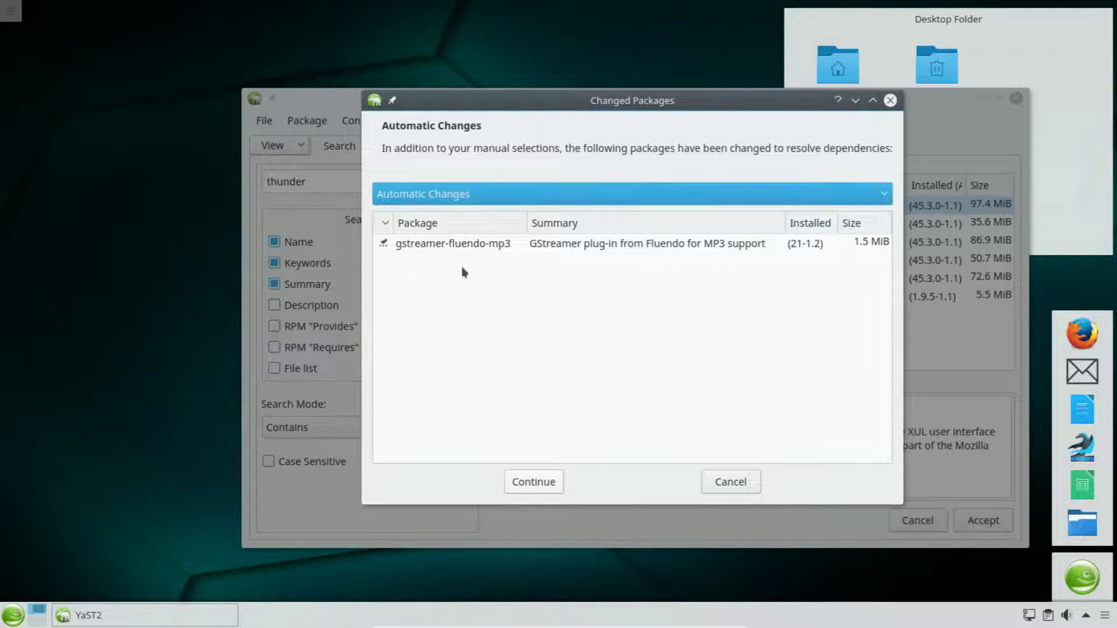
pyautogui.click(547, 491)
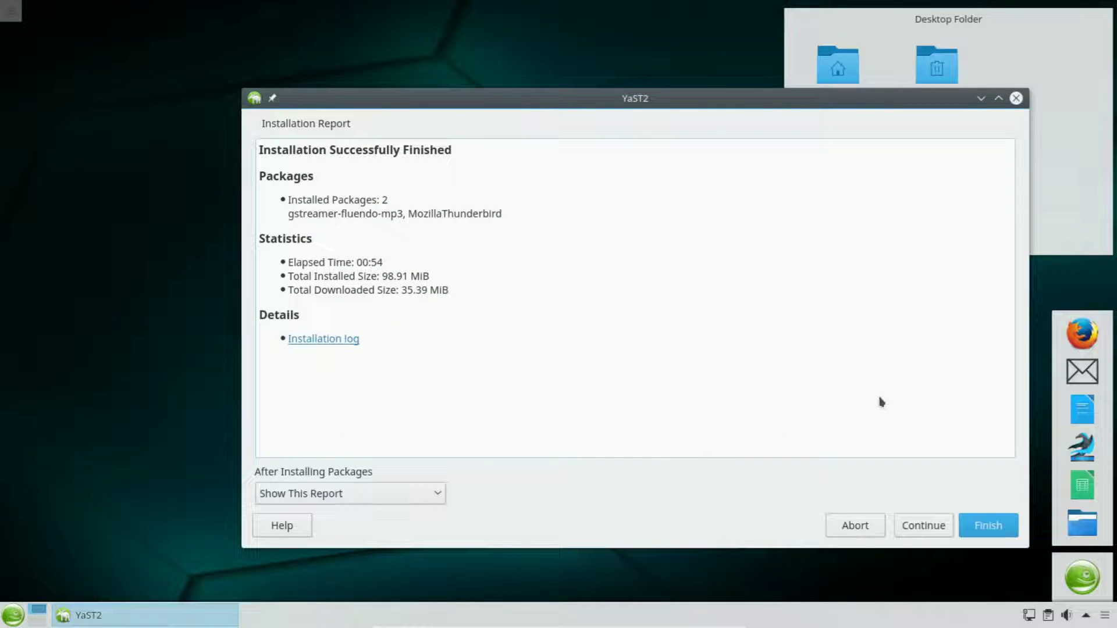
pyautogui.click(988, 525)
# Step: Check the Internet category of the installed applications for Thunderbird, look through its entries, and close the launcher
pyautogui.click(14, 617)
pyautogui.click(123, 563)
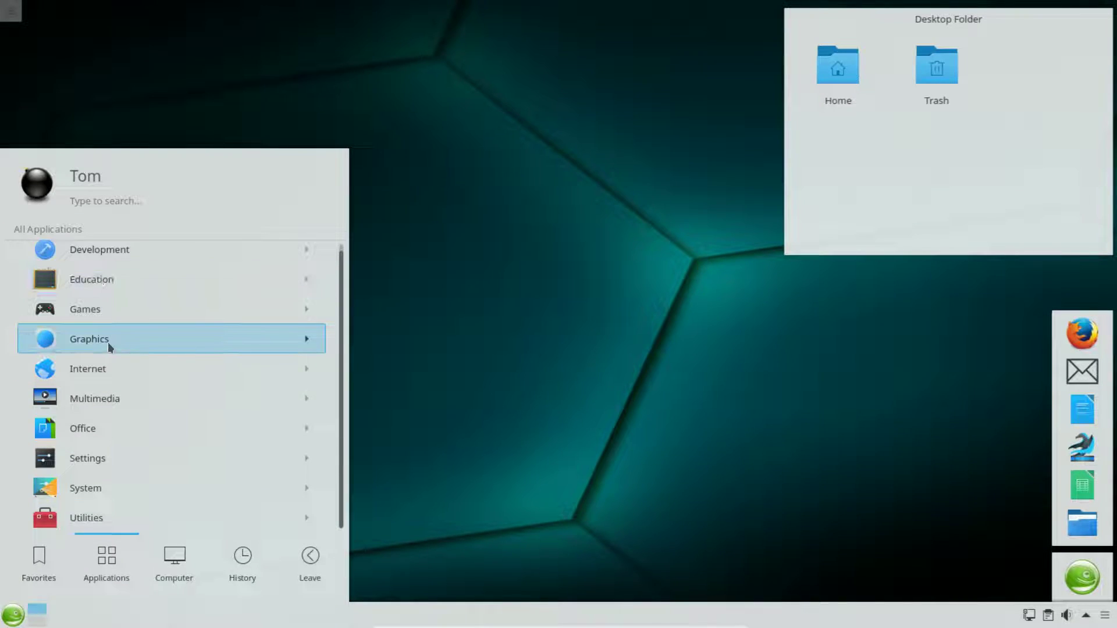
pyautogui.click(93, 363)
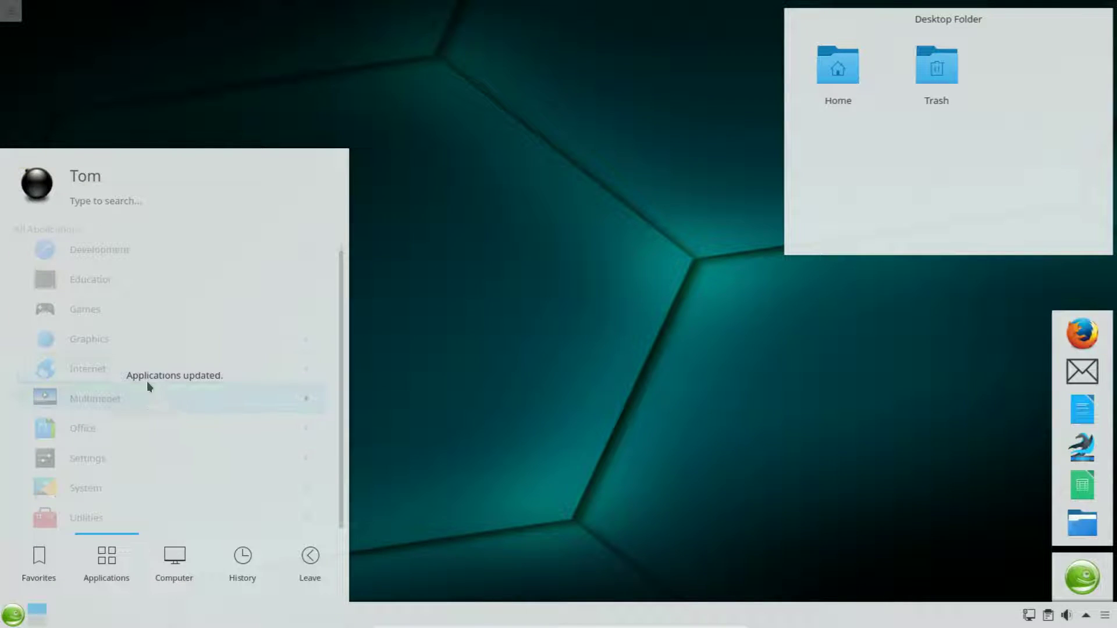
pyautogui.click(94, 370)
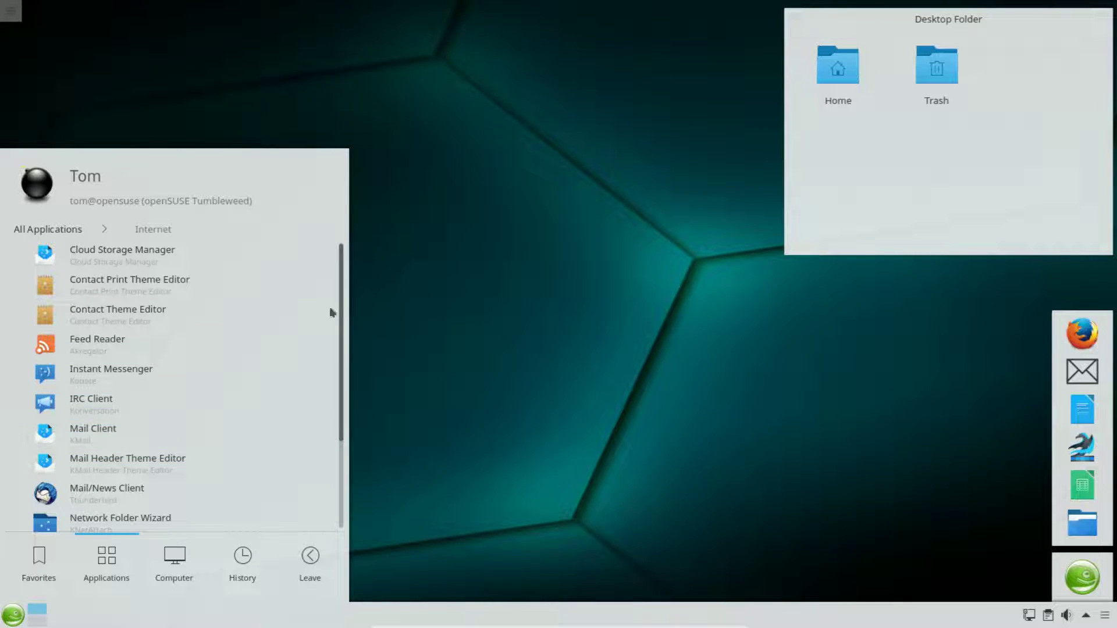
pyautogui.scroll(-3, 340, 410)
pyautogui.click(383, 417)
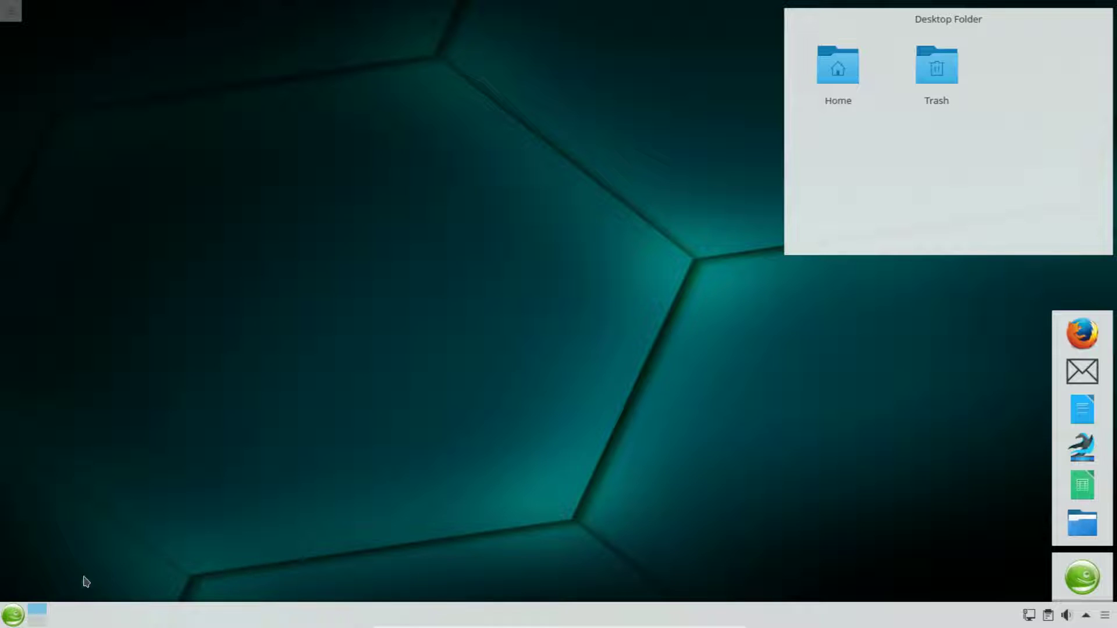
# Step: Look at the current application launcher once more and replace it with the fullscreen Application Dashboard alternative
pyautogui.click(14, 614)
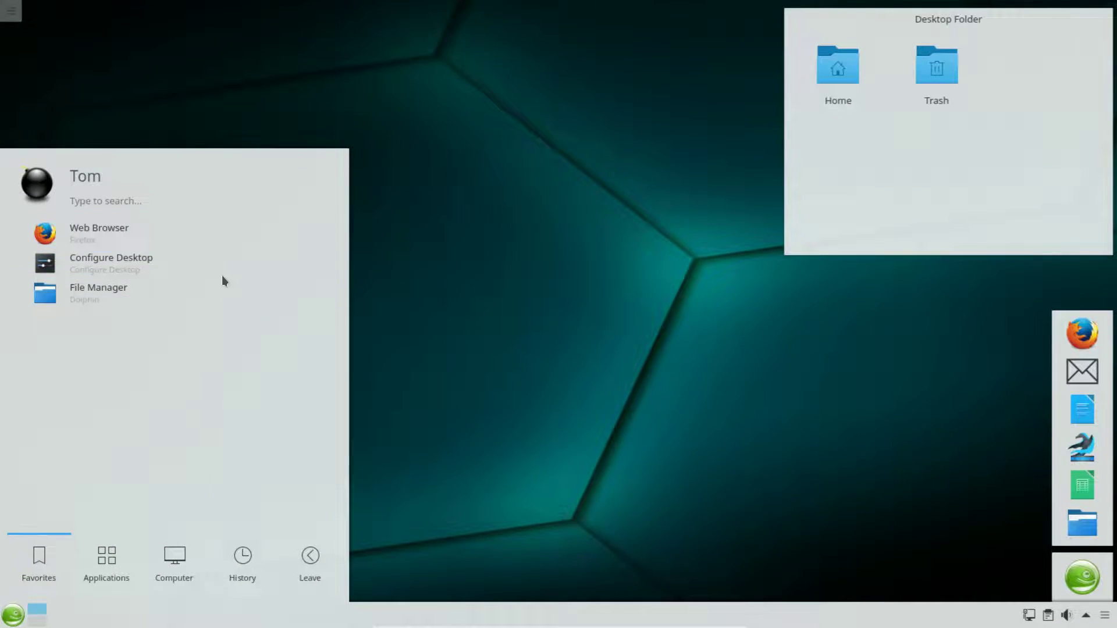
pyautogui.click(656, 427)
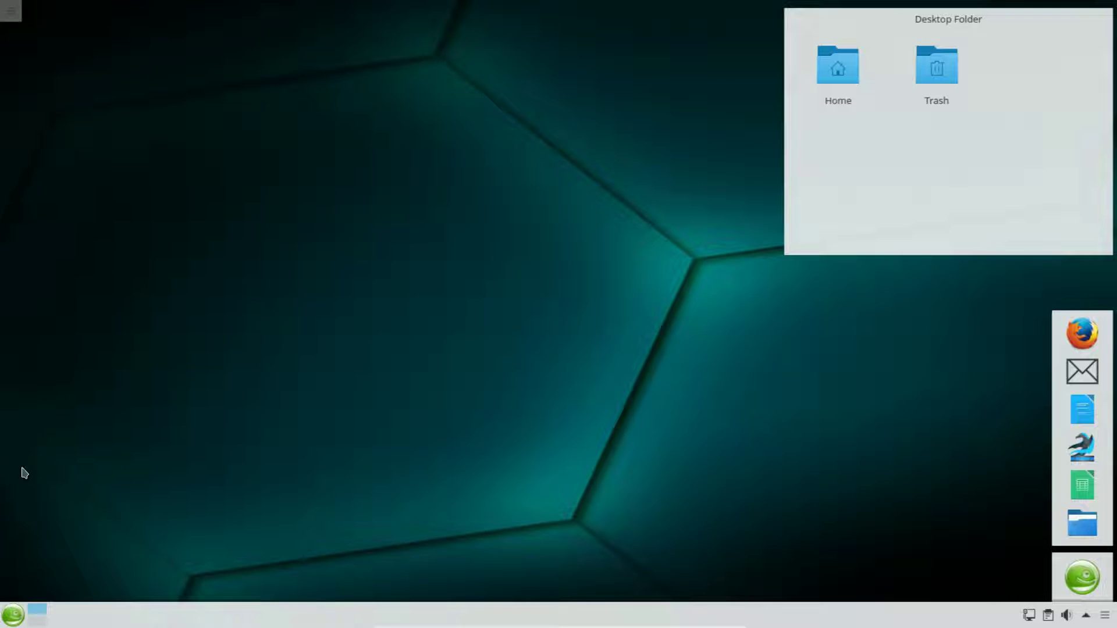
pyautogui.rightClick(17, 620)
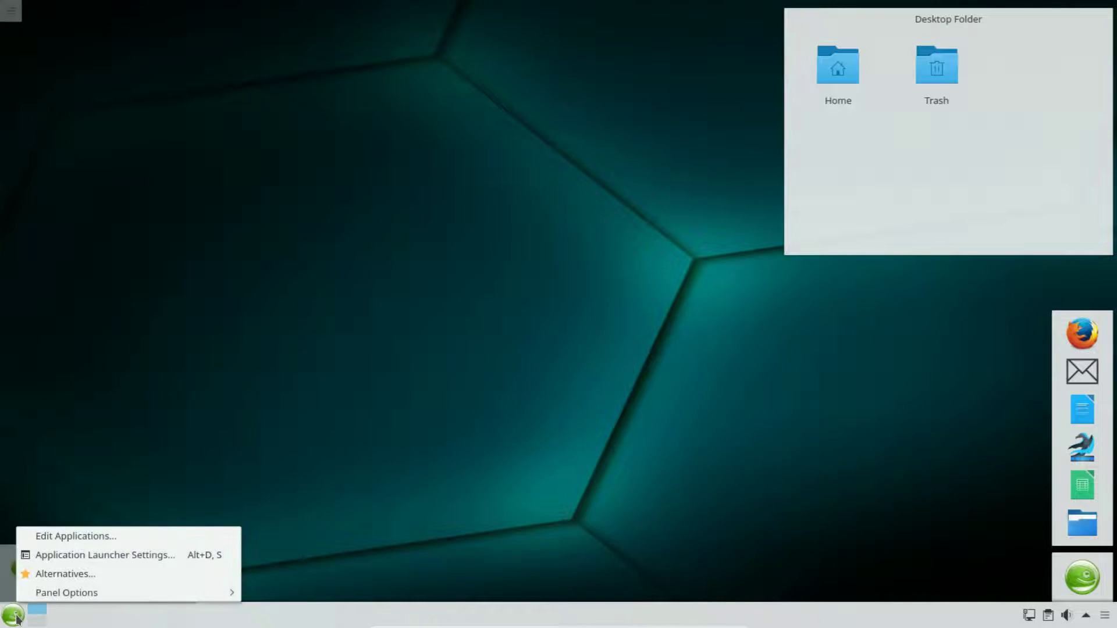
pyautogui.click(74, 577)
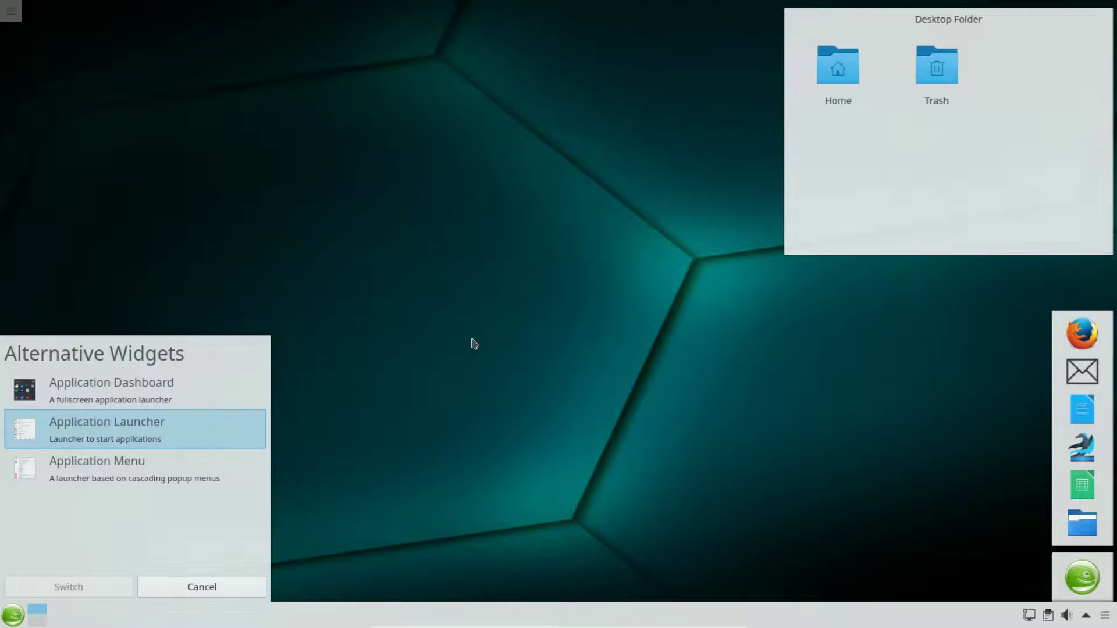
pyautogui.click(184, 393)
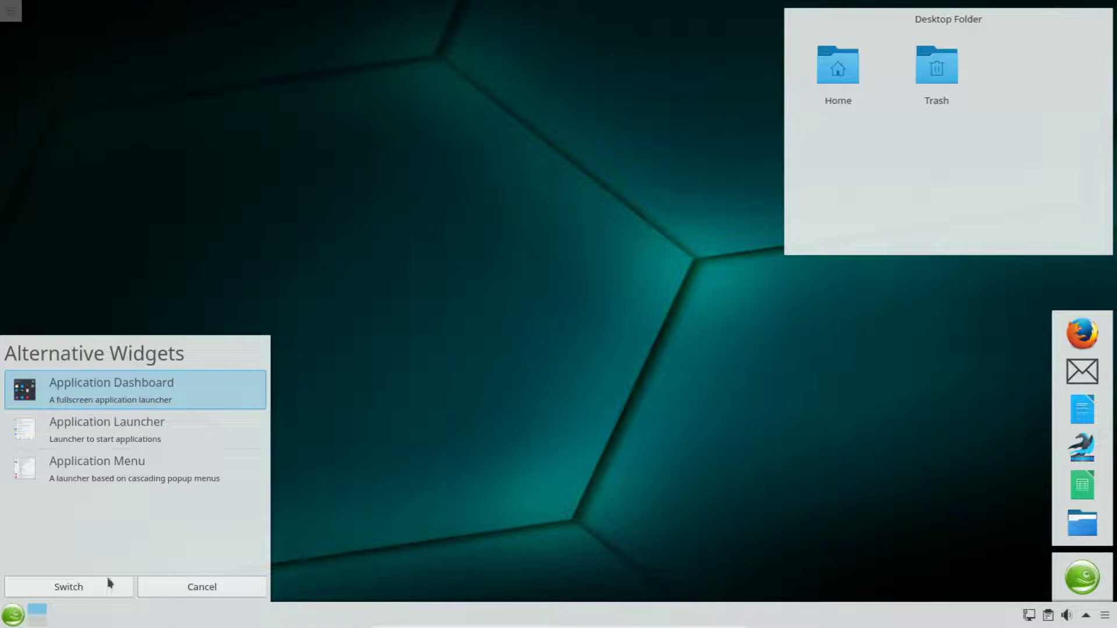
pyautogui.click(68, 585)
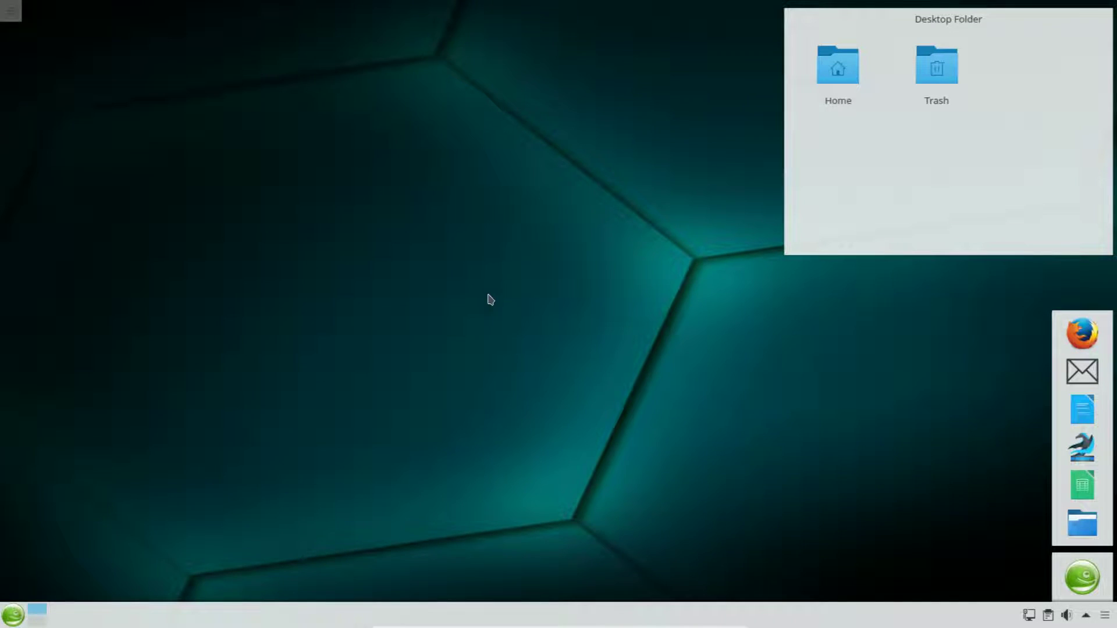
# Step: Open the Application Dashboard from both launcher icons, look over categories such as Internet, Multimedia and Utilities, and close it
pyautogui.click(13, 616)
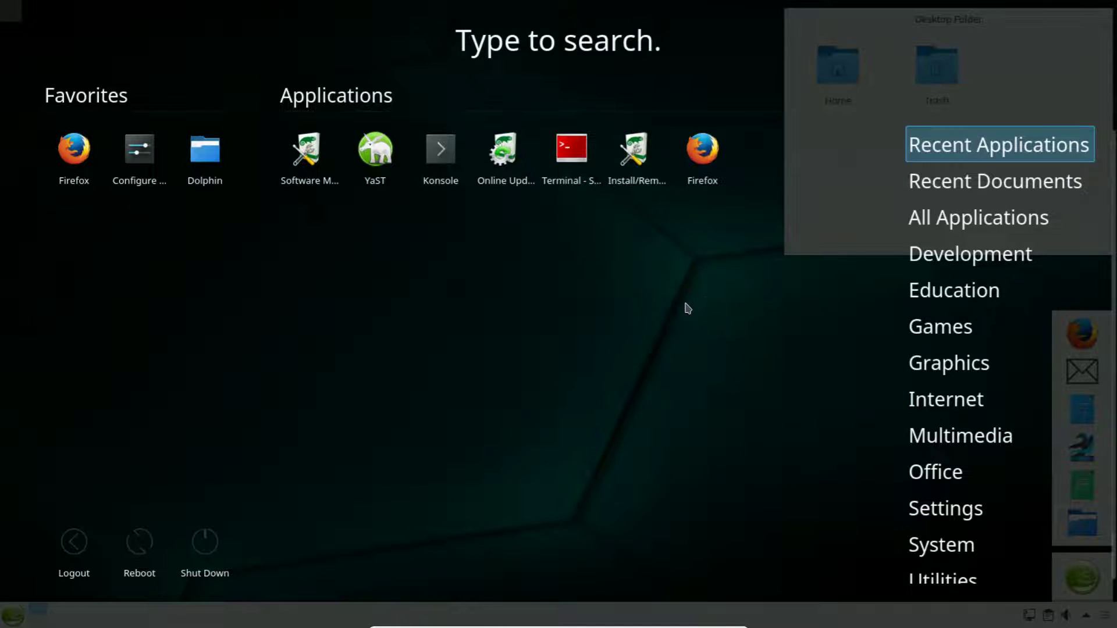
pyautogui.moveTo(1003, 302)
pyautogui.scroll(-2, 975, 333)
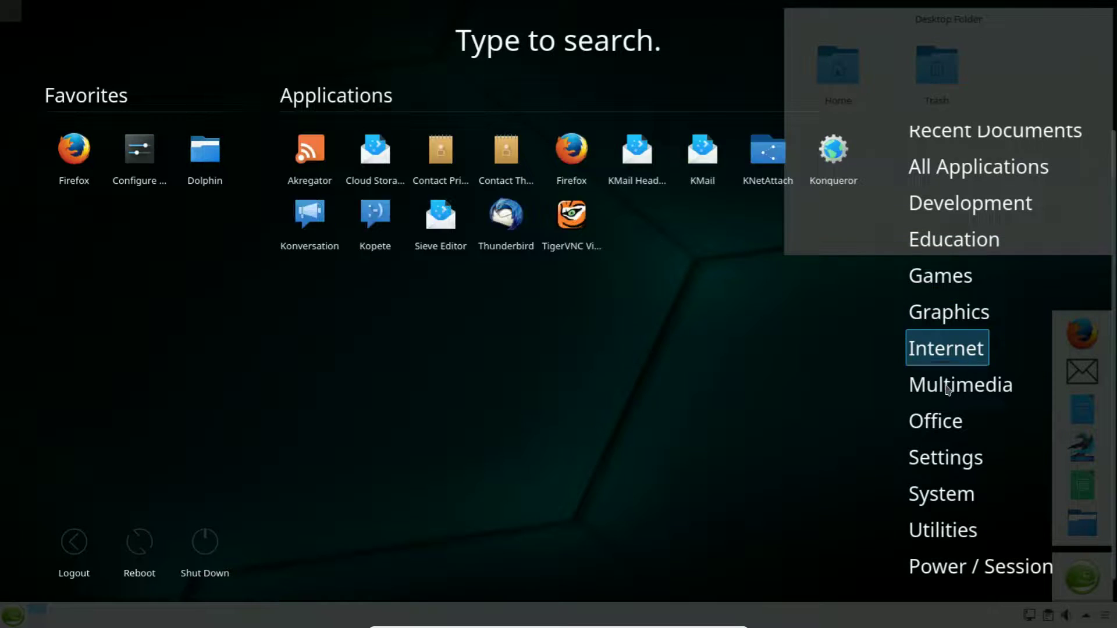
pyautogui.moveTo(950, 389)
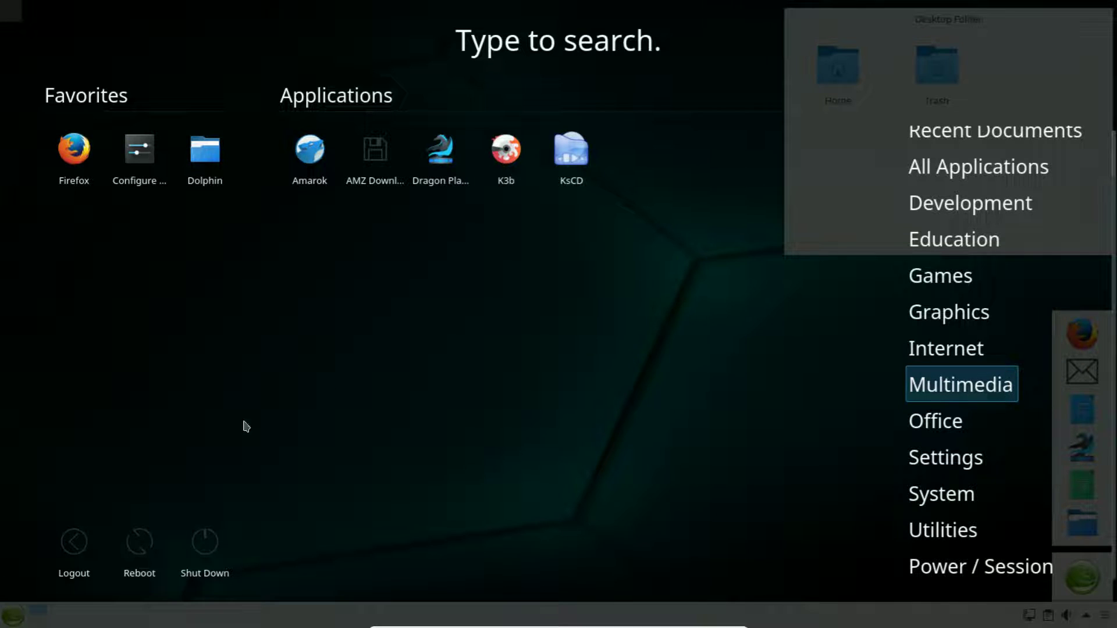
pyautogui.click(348, 378)
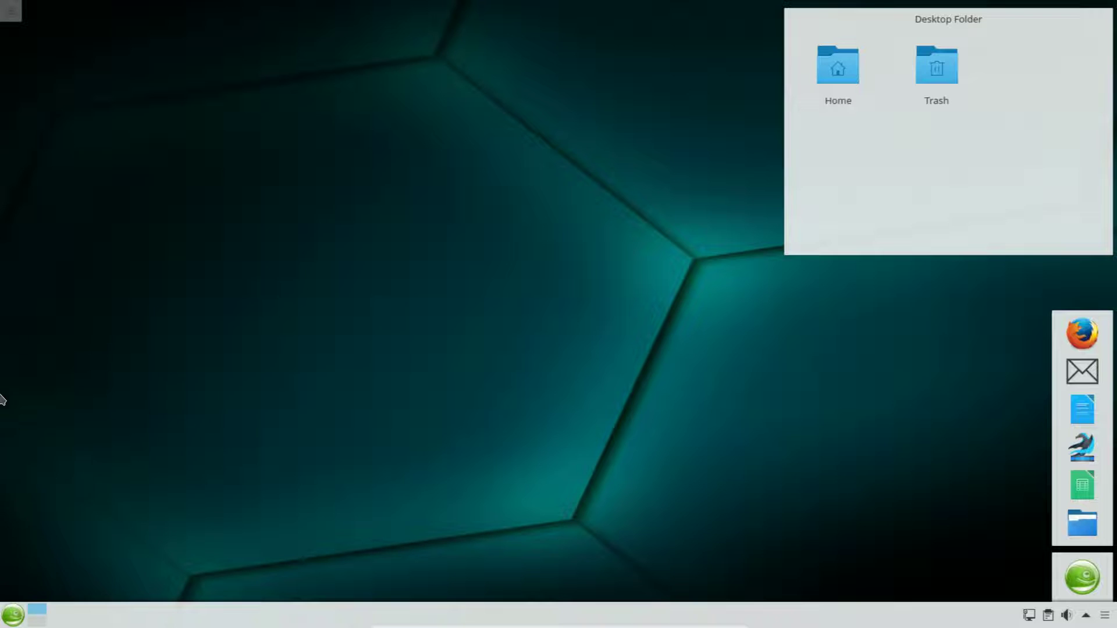
pyautogui.click(1067, 572)
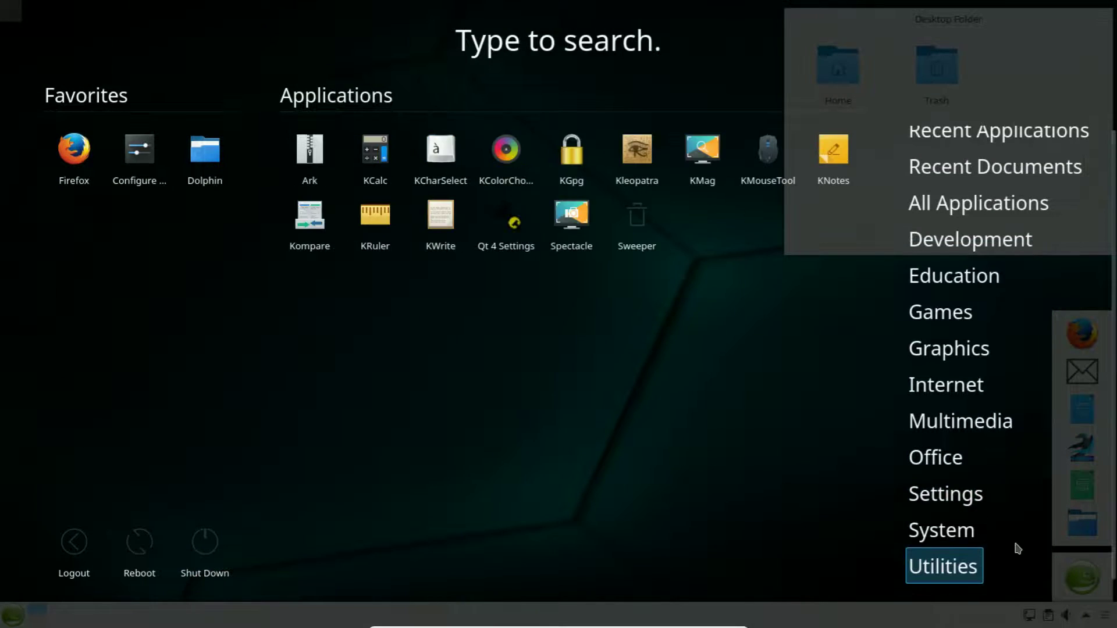
pyautogui.press('Escape')
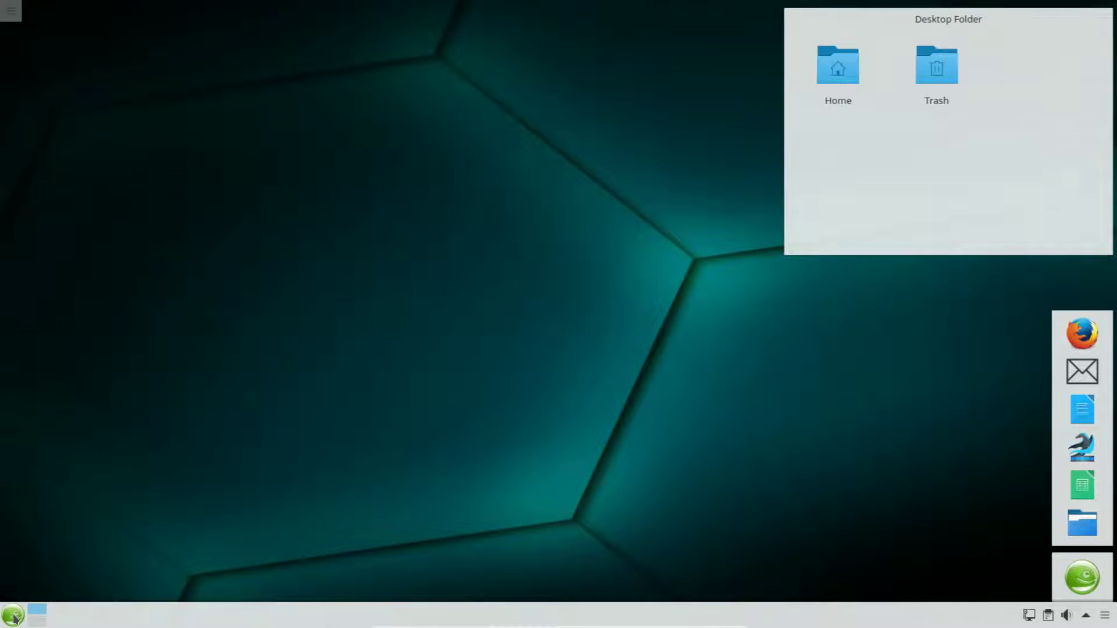
# Step: Replace the panel's application launcher with the Application Menu alternative, look through its cascading categories such as System, and close it
pyautogui.rightClick(14, 618)
pyautogui.click(64, 574)
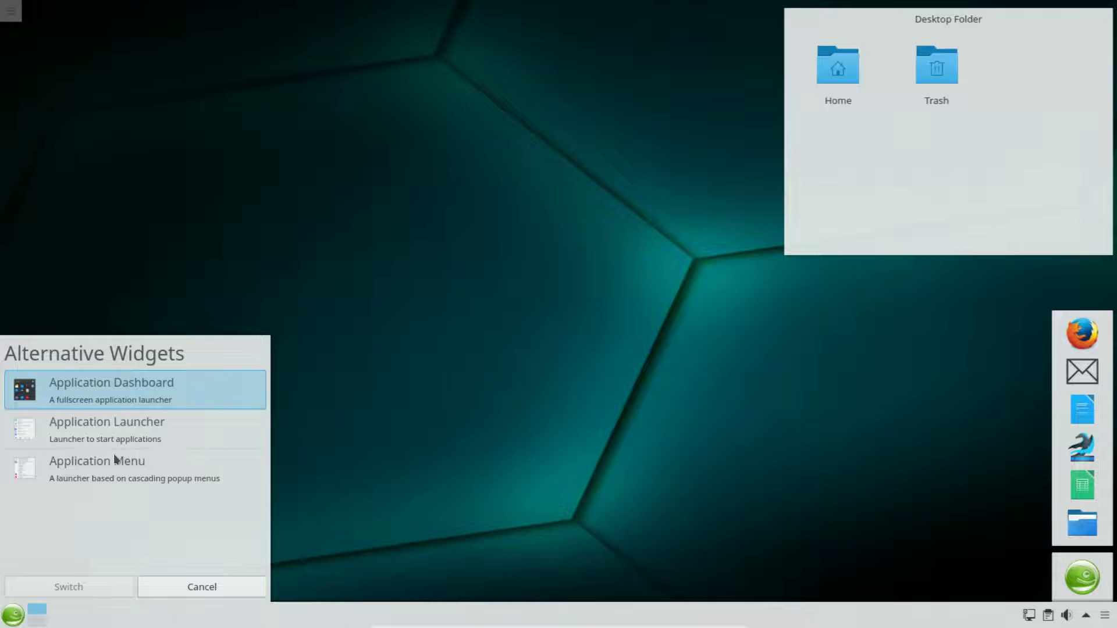
pyautogui.click(114, 466)
pyautogui.click(99, 591)
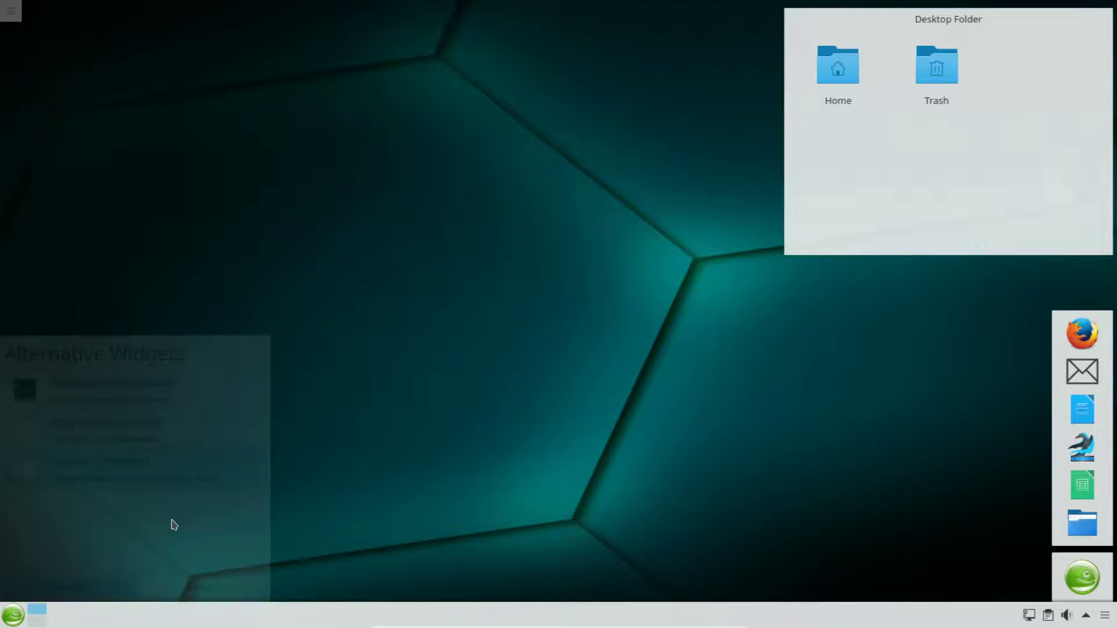
pyautogui.click(10, 618)
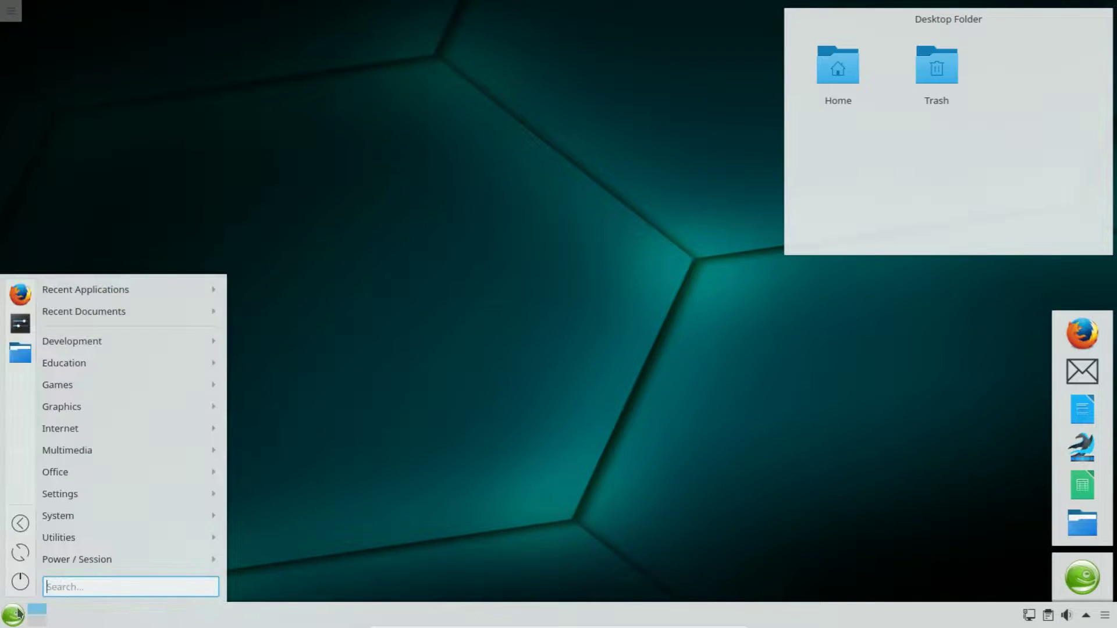
pyautogui.moveTo(90, 344)
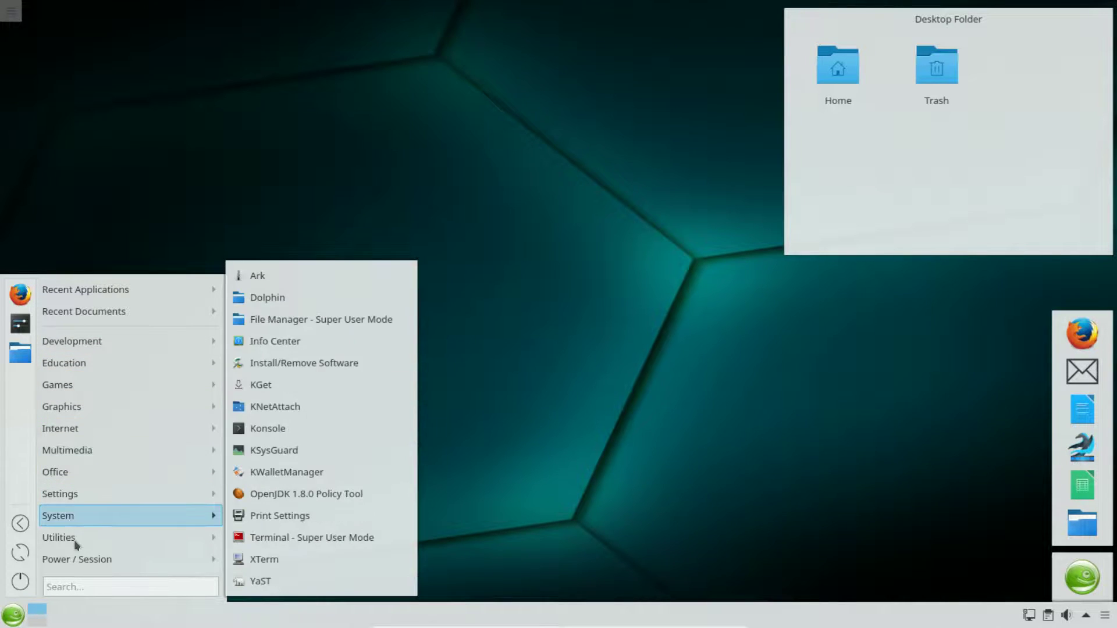
pyautogui.click(165, 210)
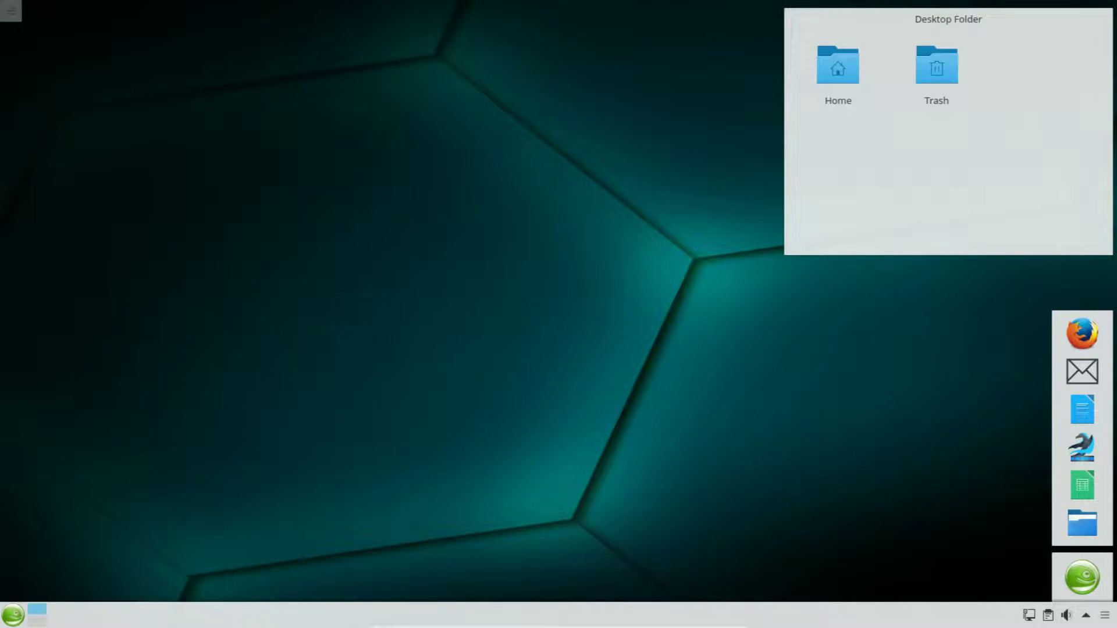
# Step: Switch the panel's launcher widget to the Application Launcher alternative
pyautogui.rightClick(13, 615)
pyautogui.click(32, 575)
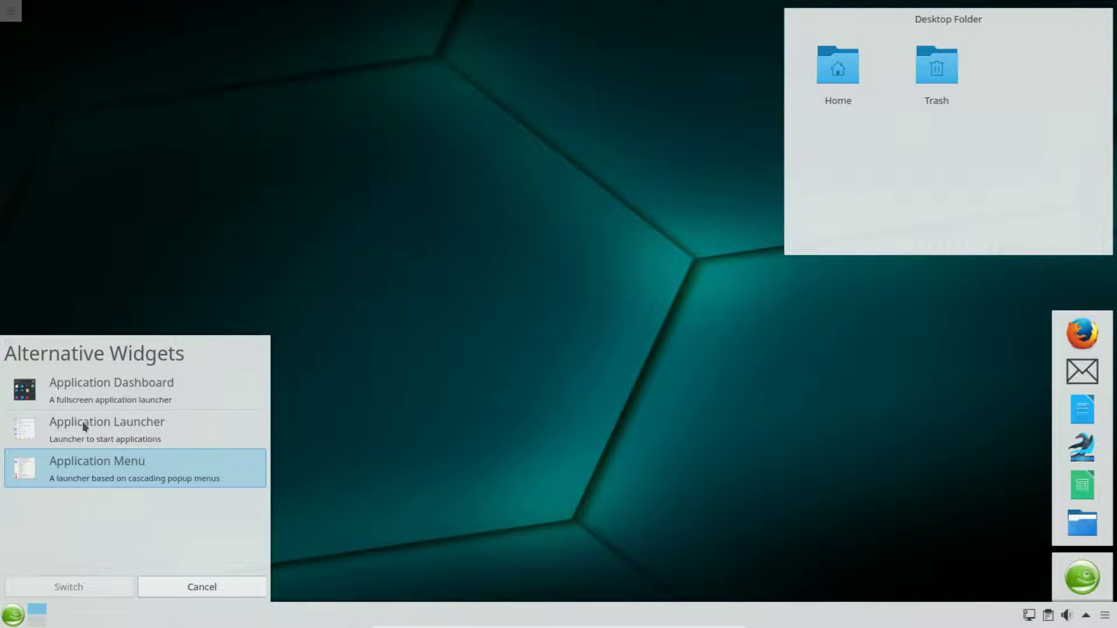
pyautogui.click(85, 429)
pyautogui.click(99, 587)
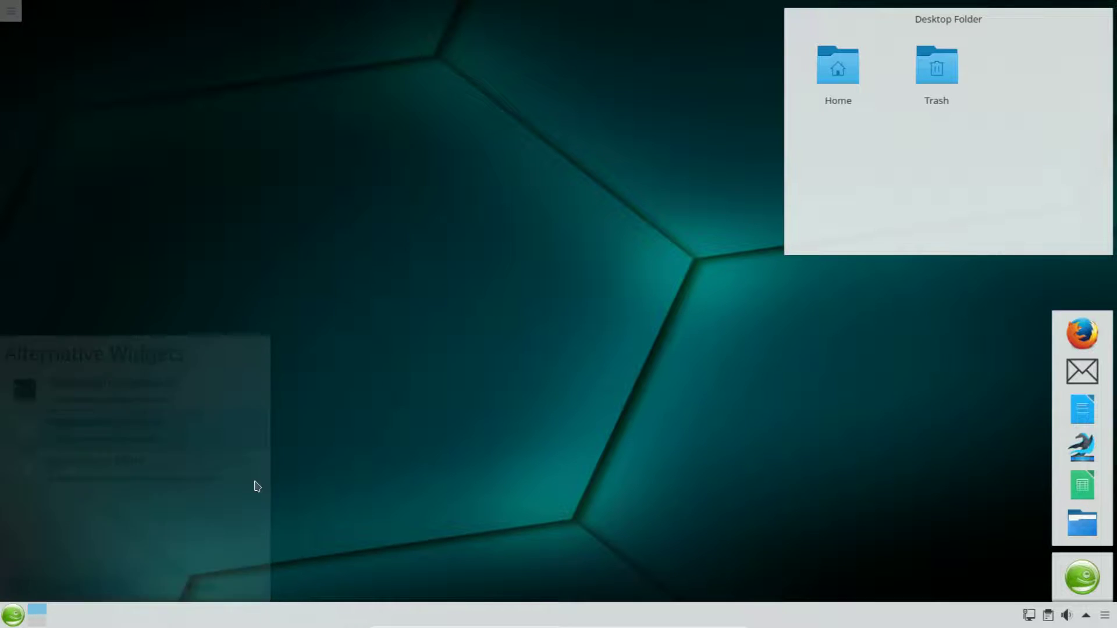
# Step: Open the Application Launcher, look over its Applications, History, Leave and Favorites sections, and close it
pyautogui.click(18, 617)
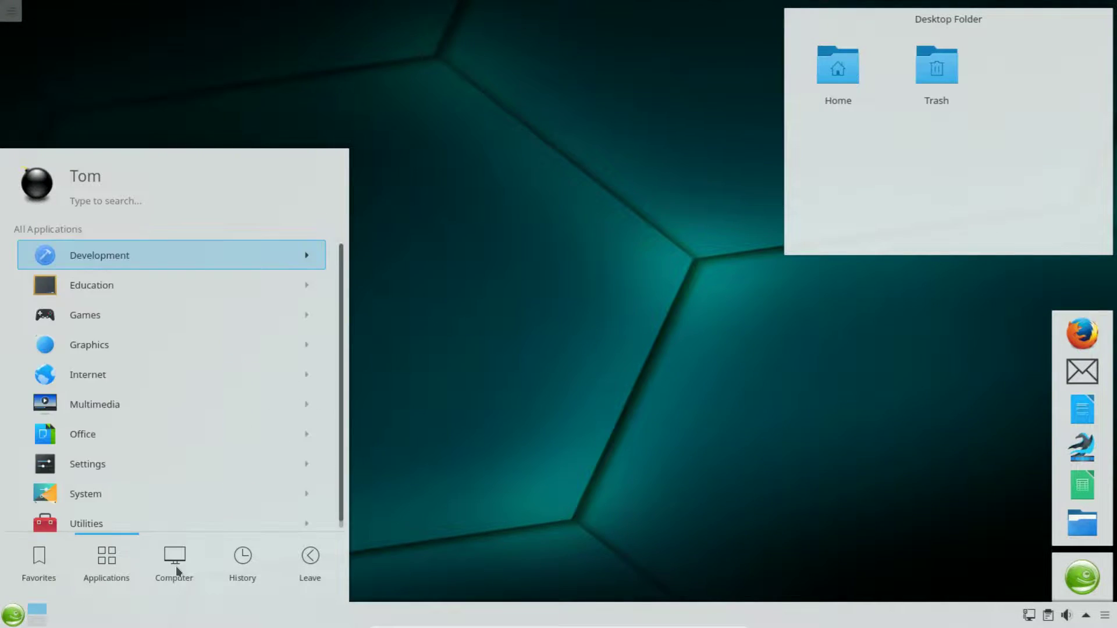
pyautogui.moveTo(246, 559)
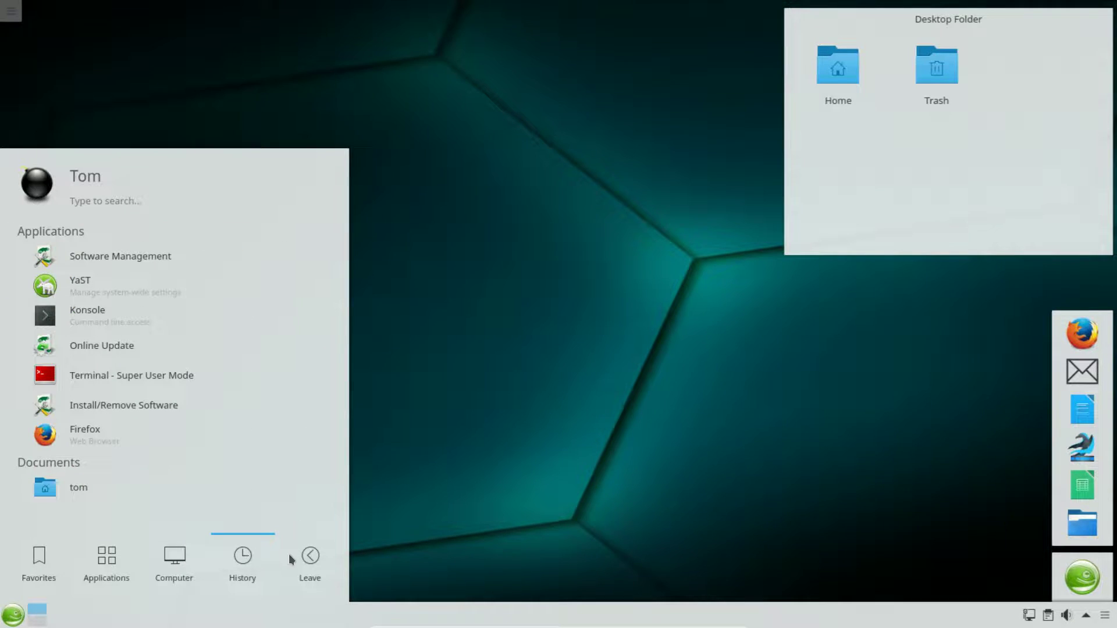
pyautogui.moveTo(305, 560)
pyautogui.moveTo(36, 567)
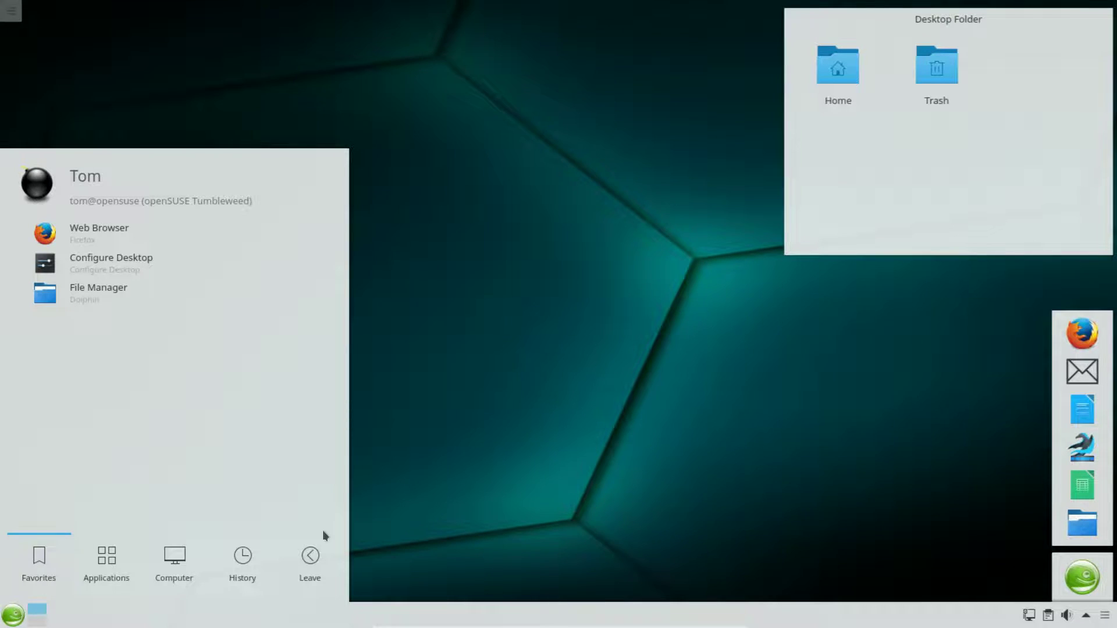
pyautogui.click(388, 523)
# Step: Compare the desktop icon's fullscreen Application Dashboard with the panel launcher's application categories, closing each after viewing
pyautogui.click(1081, 577)
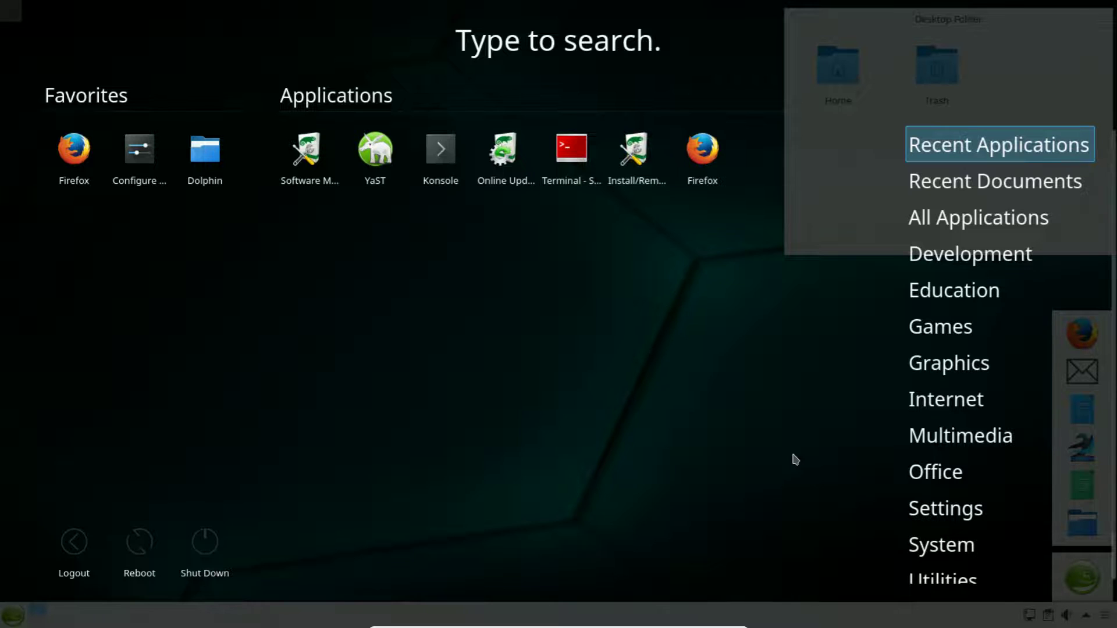
pyautogui.click(788, 468)
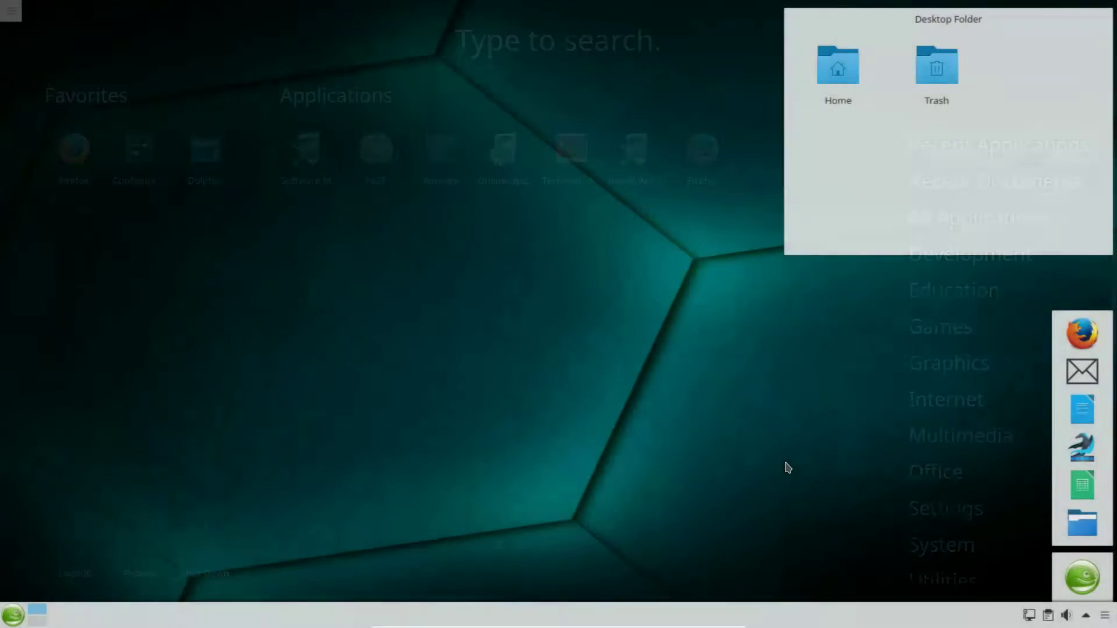
pyautogui.click(12, 616)
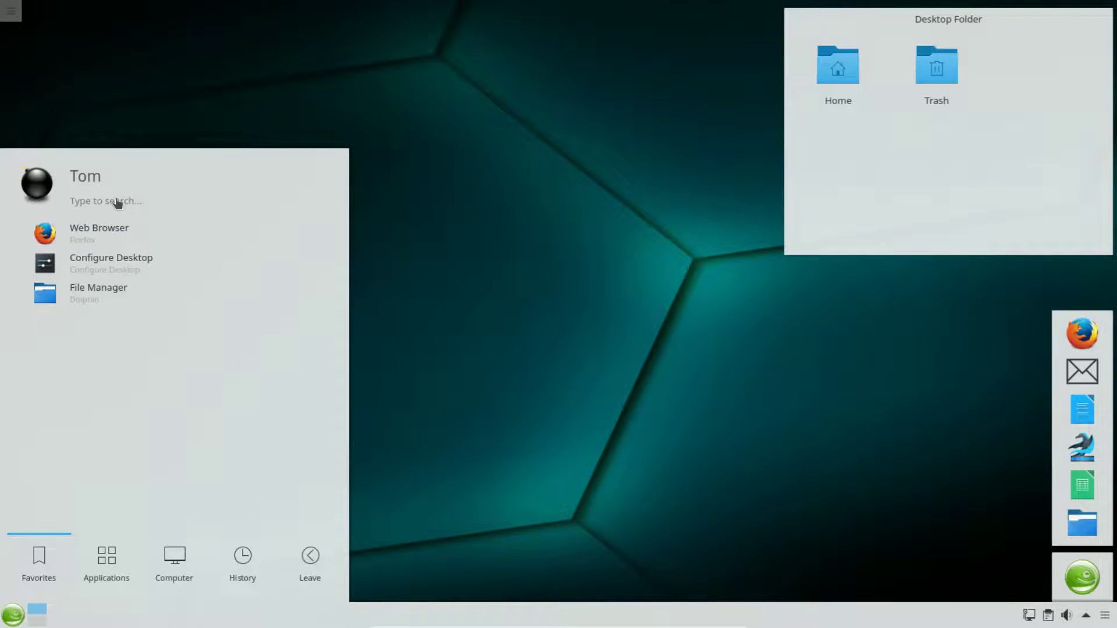
pyautogui.click(119, 562)
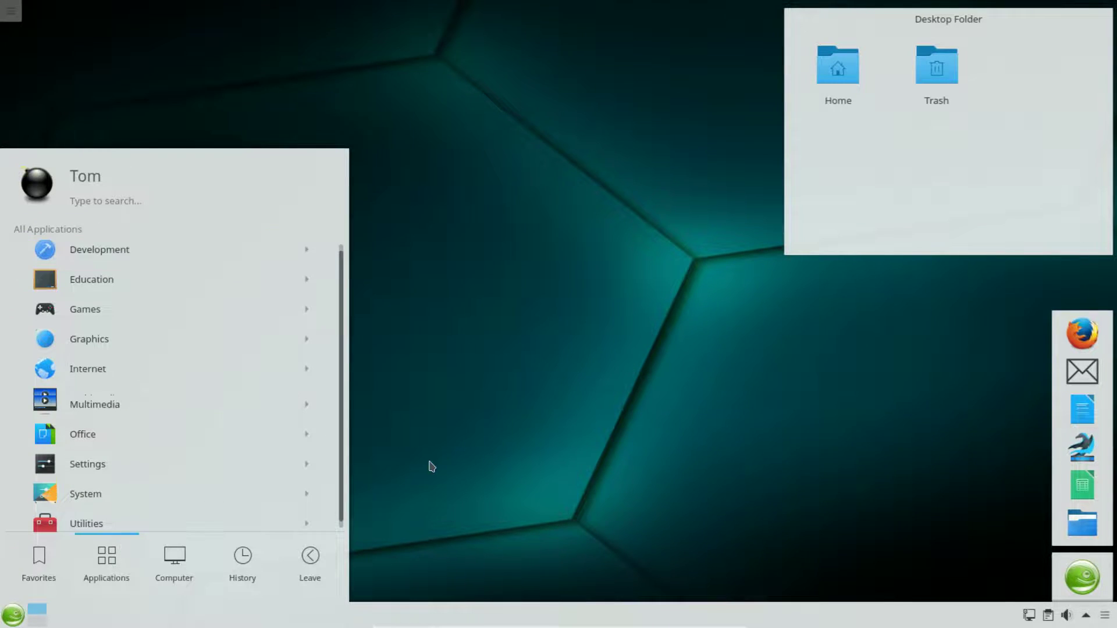
pyautogui.click(529, 424)
# Step: Open the Desktop Settings, check the available layout options, and move the settings window away from the screen corner
pyautogui.rightClick(412, 179)
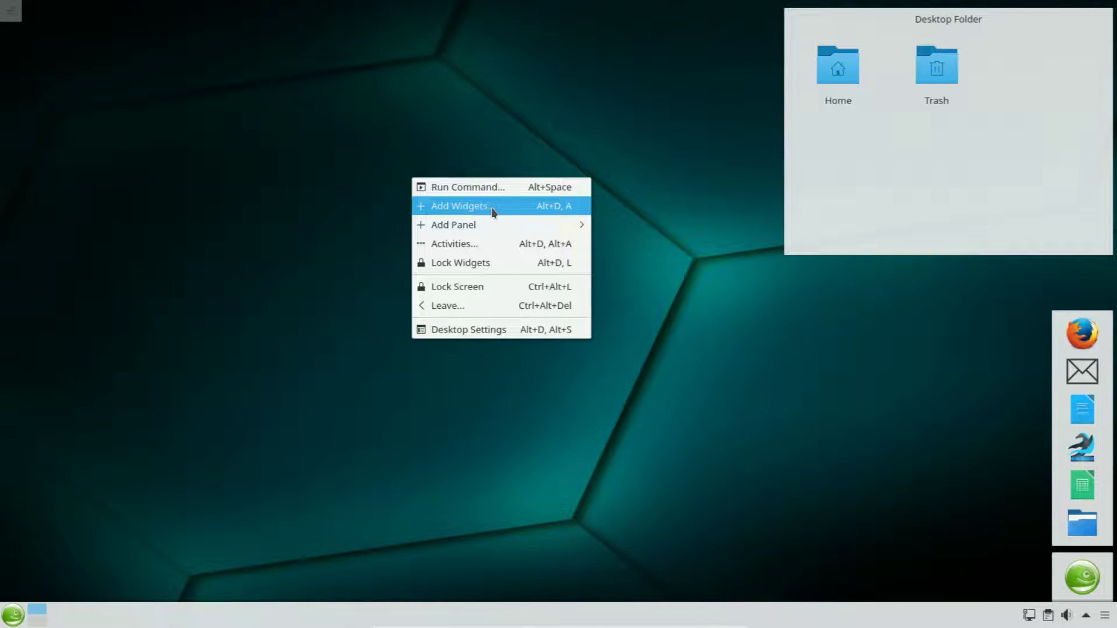
pyautogui.click(480, 330)
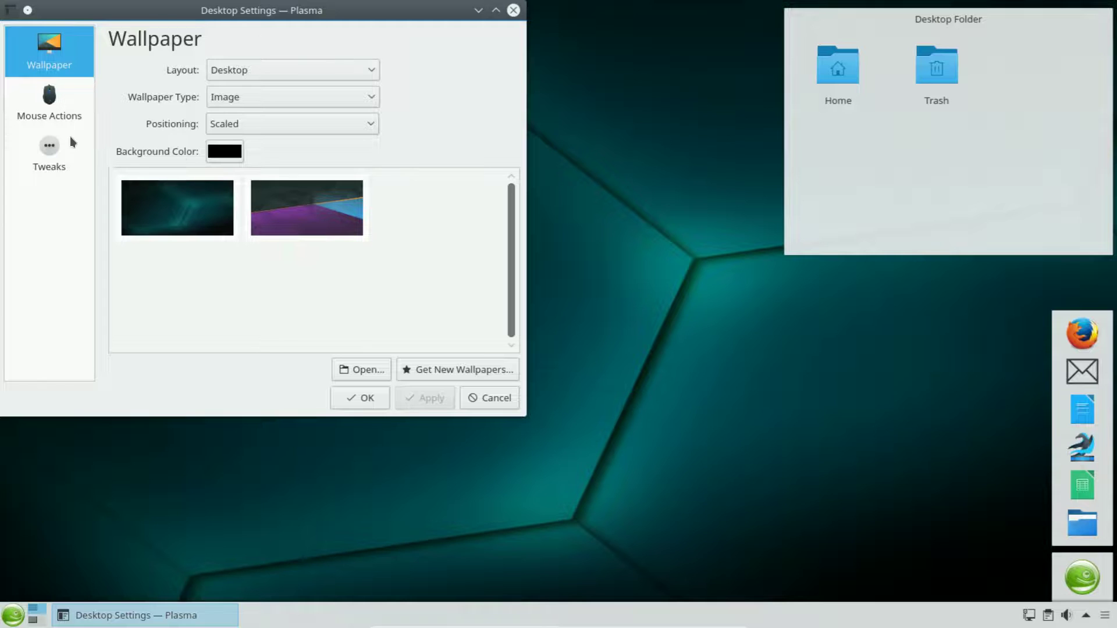
pyautogui.click(301, 71)
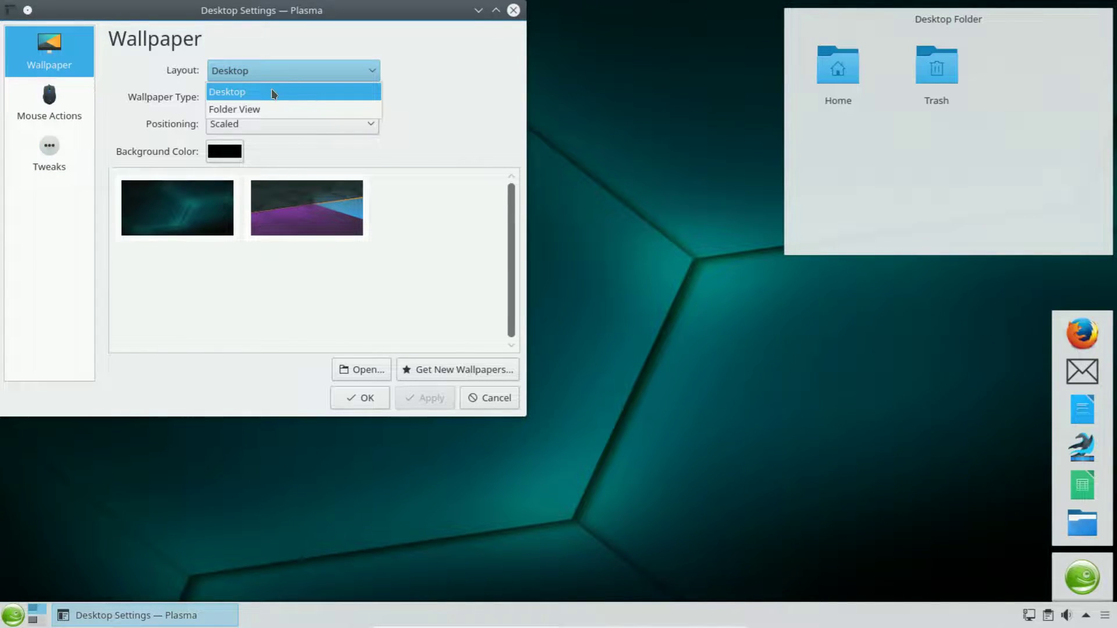
pyautogui.click(455, 64)
pyautogui.moveTo(366, 13); pyautogui.dragTo(459, 60)
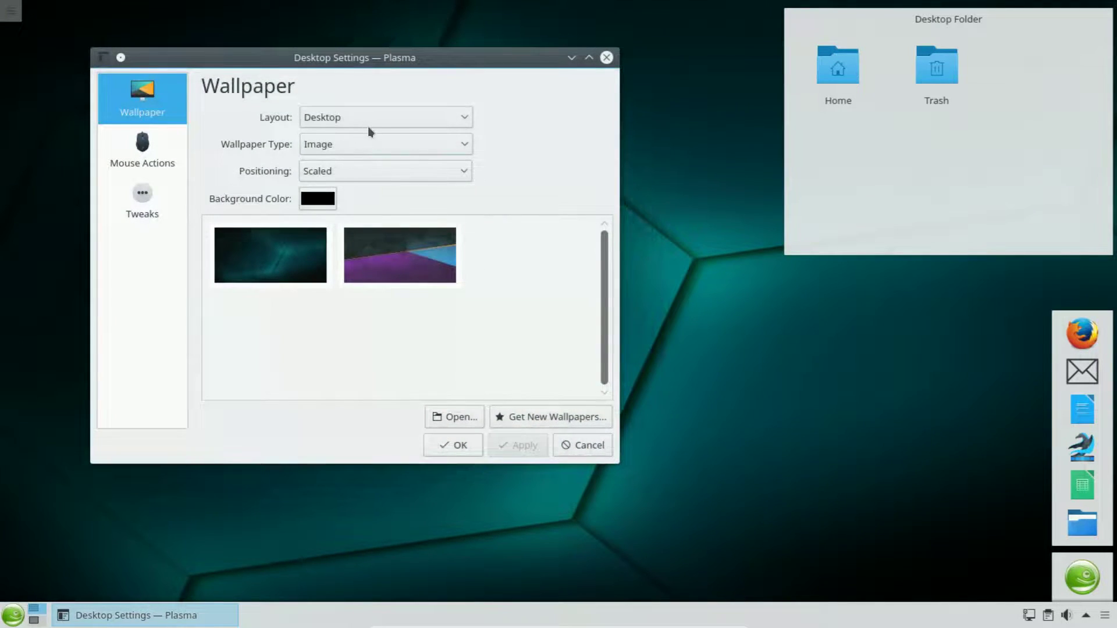
# Step: Review the layout and wallpaper type options and the Tweaks page in Desktop Settings, and close the window without changes
pyautogui.click(368, 121)
pyautogui.click(528, 158)
pyautogui.click(360, 147)
pyautogui.click(593, 149)
pyautogui.click(144, 197)
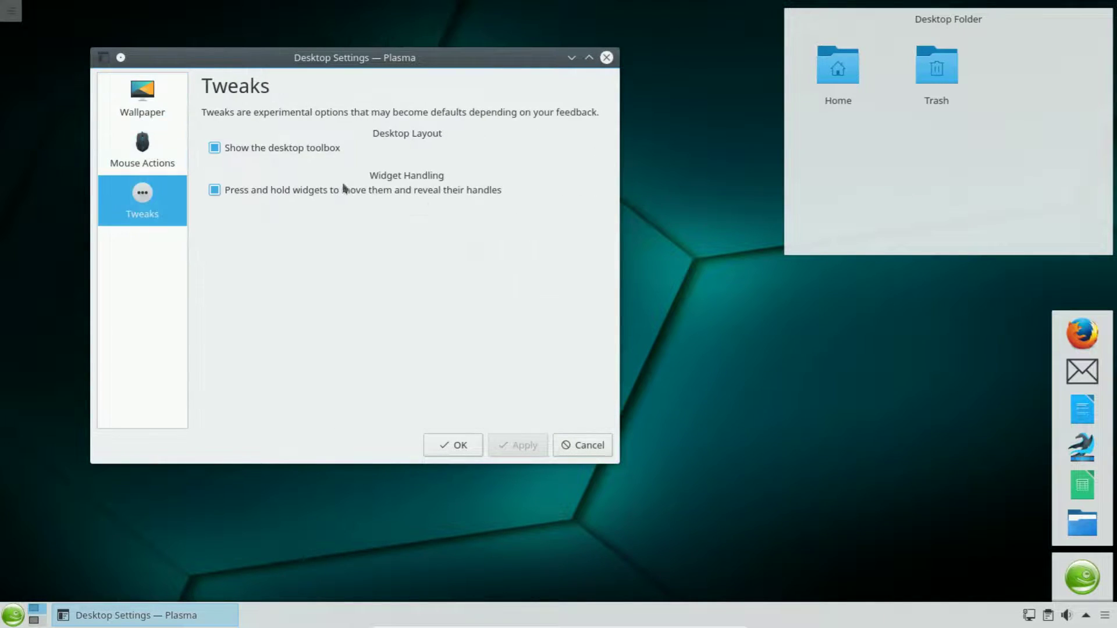
pyautogui.click(146, 89)
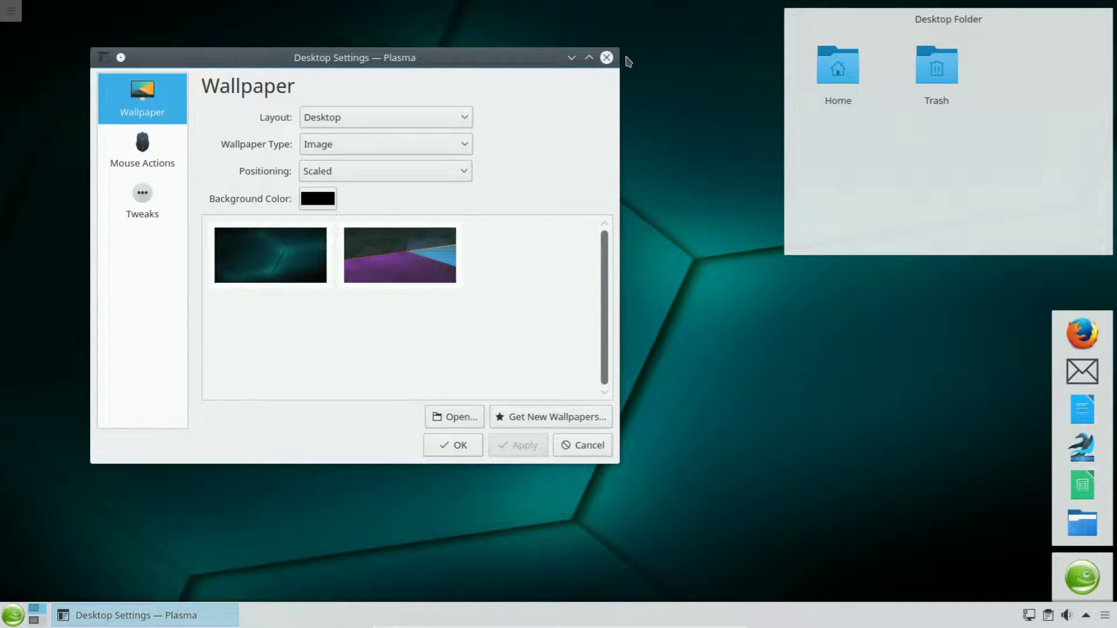
pyautogui.click(606, 57)
# Step: Open System Settings from the launcher's favorites, enlarge its window, view the Online Accounts page, and close it
pyautogui.click(8, 620)
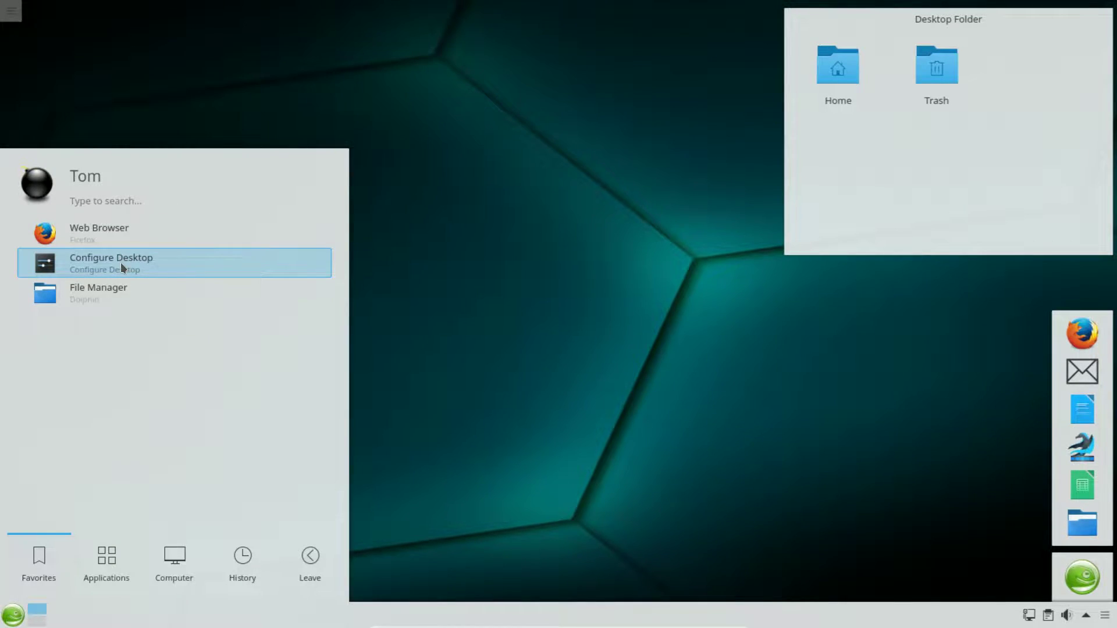
pyautogui.click(51, 269)
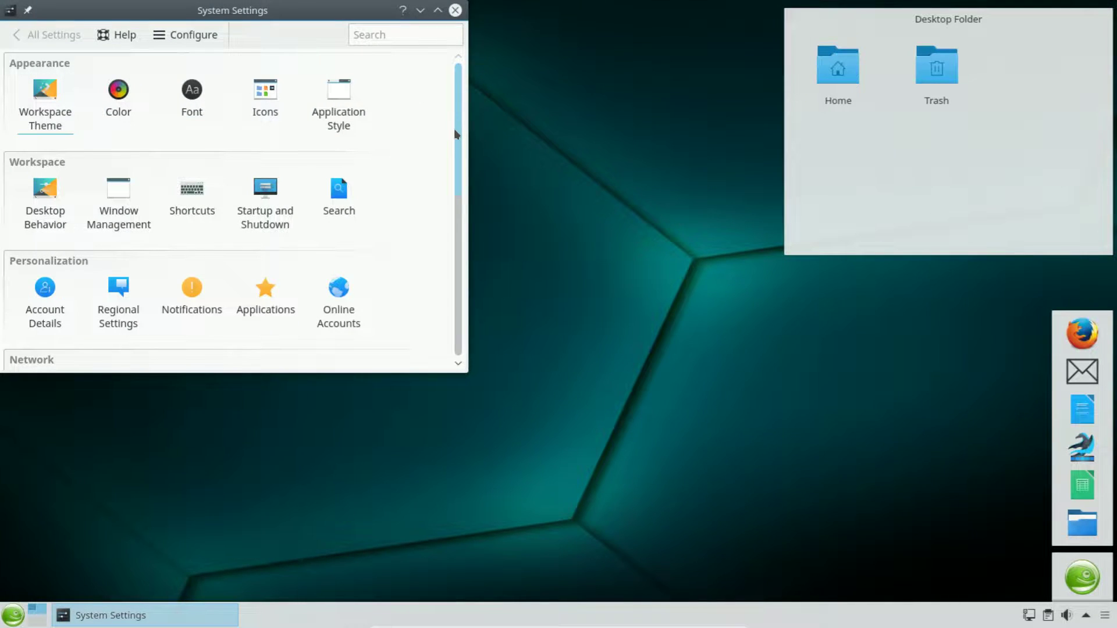
pyautogui.moveTo(468, 371); pyautogui.dragTo(640, 573)
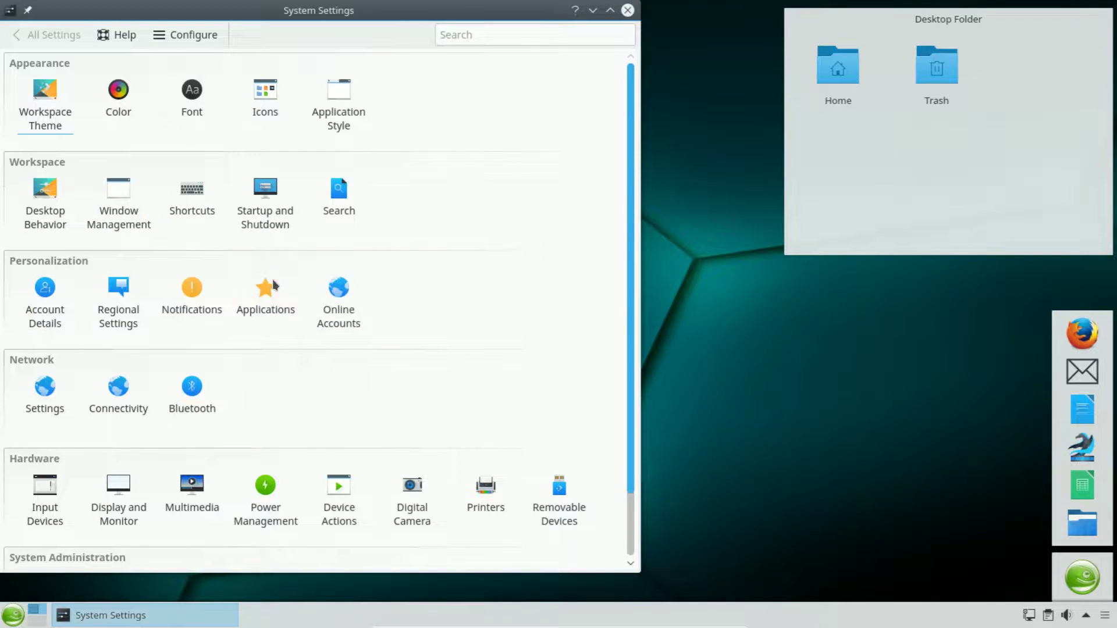
pyautogui.click(347, 294)
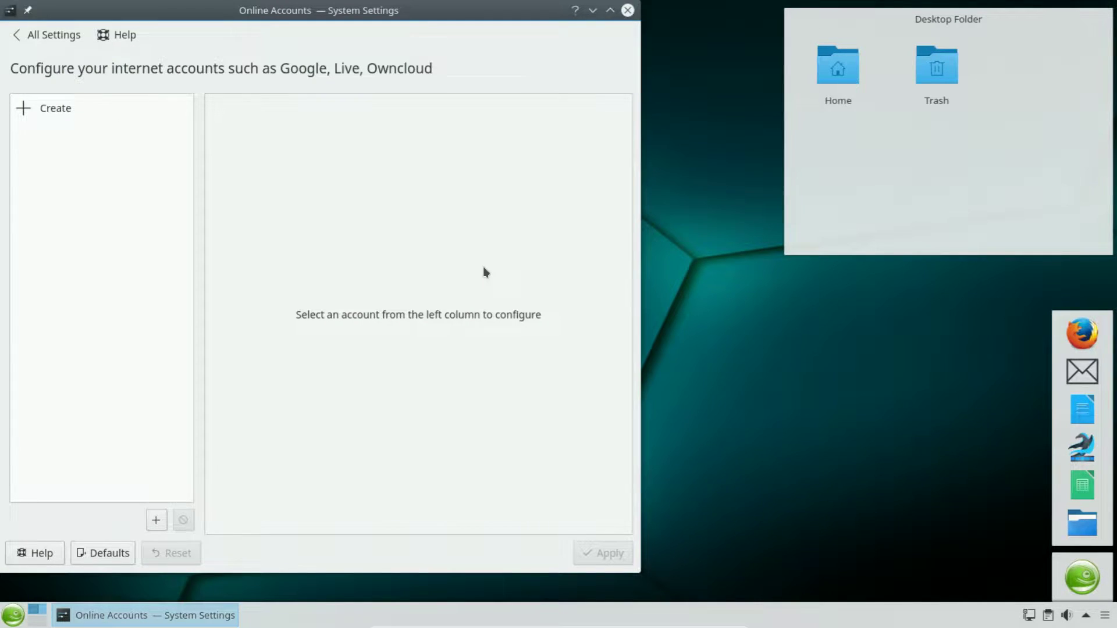
pyautogui.click(627, 10)
# Step: Reopen System Settings, look through the categories down to YaST under System Administration, and close the window
pyautogui.click(13, 615)
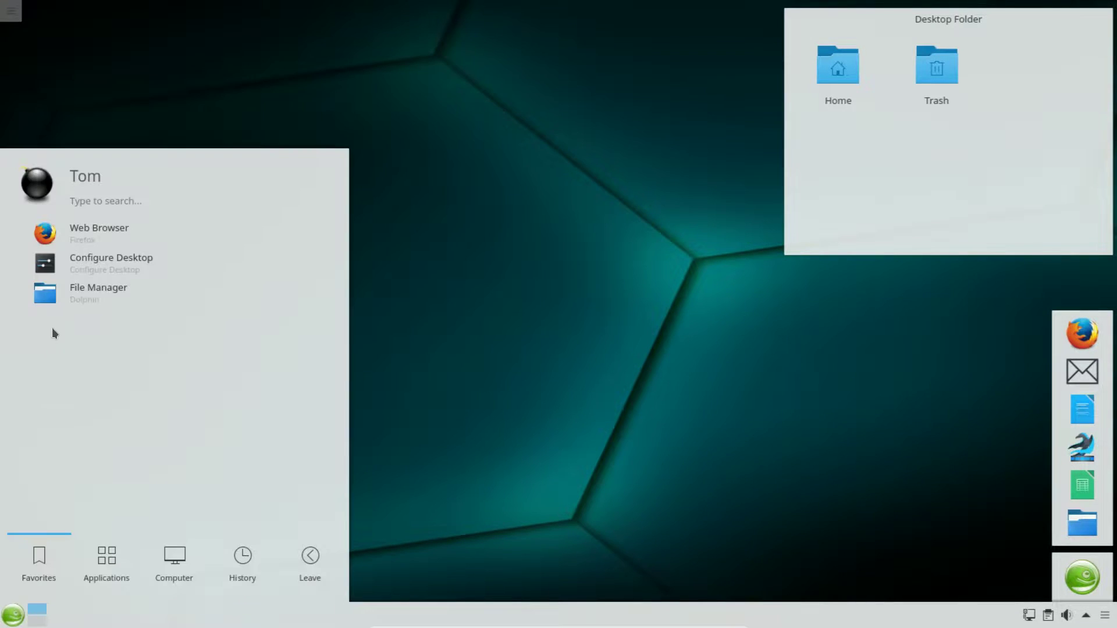
pyautogui.click(96, 262)
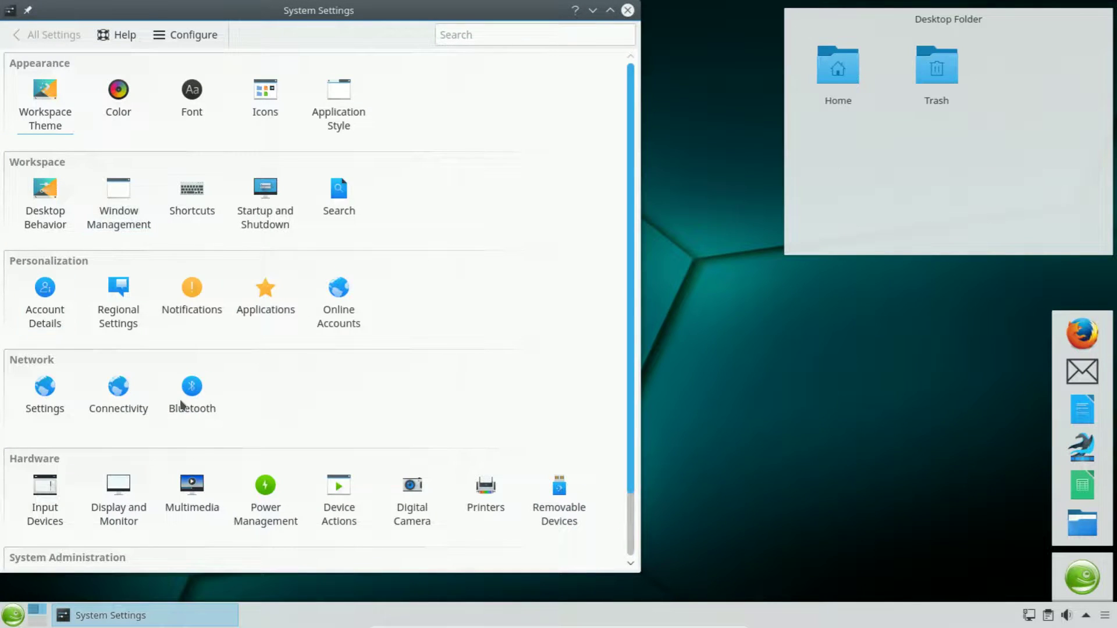
pyautogui.scroll(-2, 634, 279)
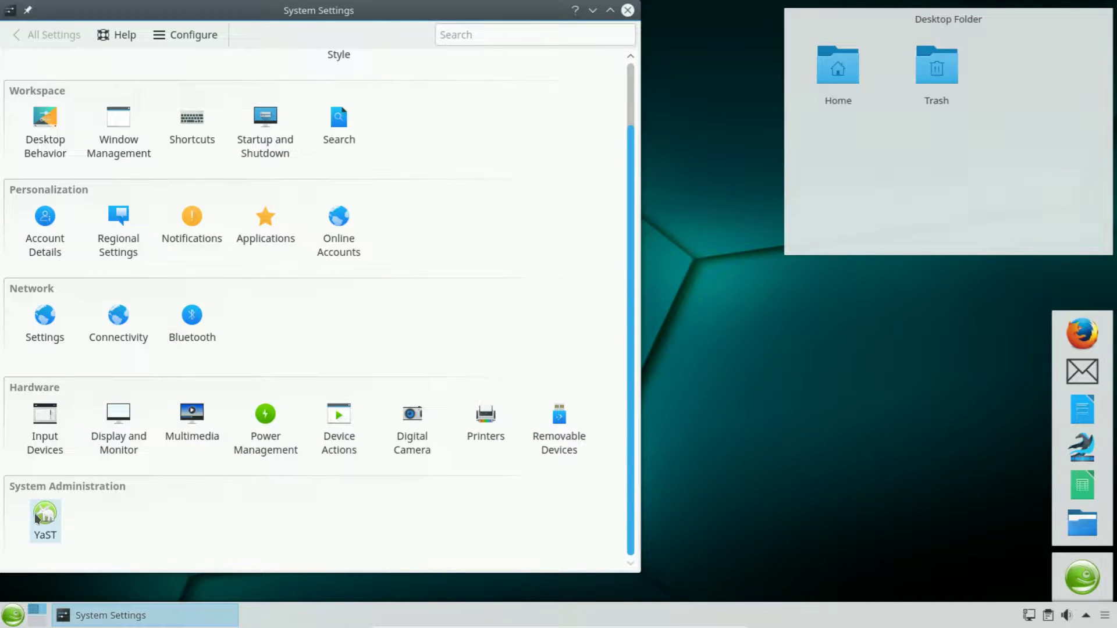
pyautogui.click(628, 10)
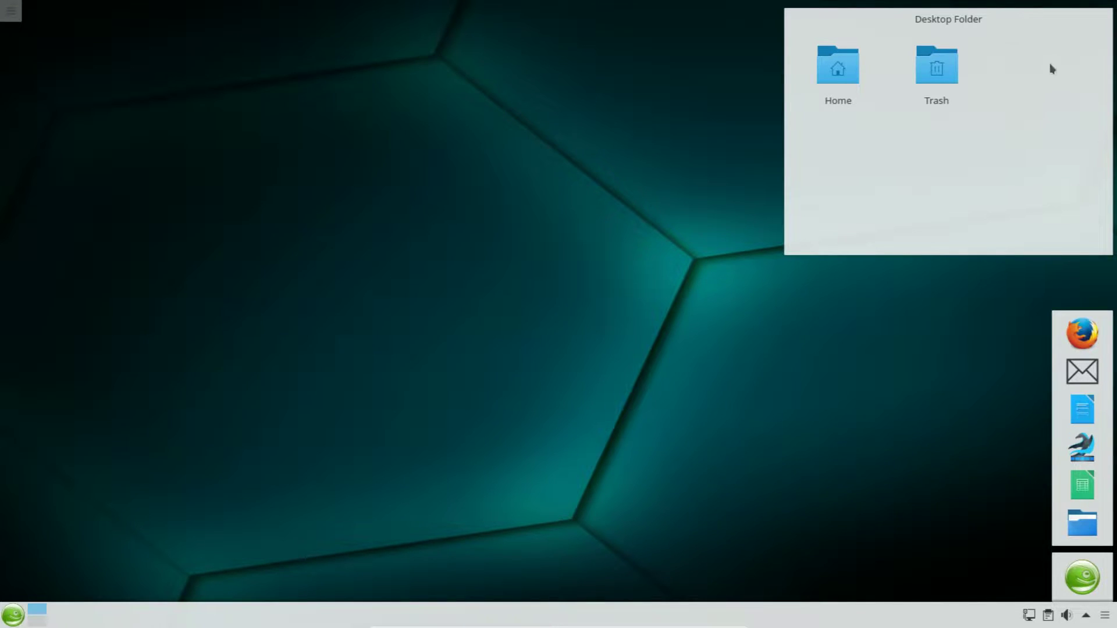
# Step: Reveal the Desktop Folder widget's handle with its controls and dismiss it again
pyautogui.moveTo(1082, 250); pyautogui.dragTo(1088, 224)
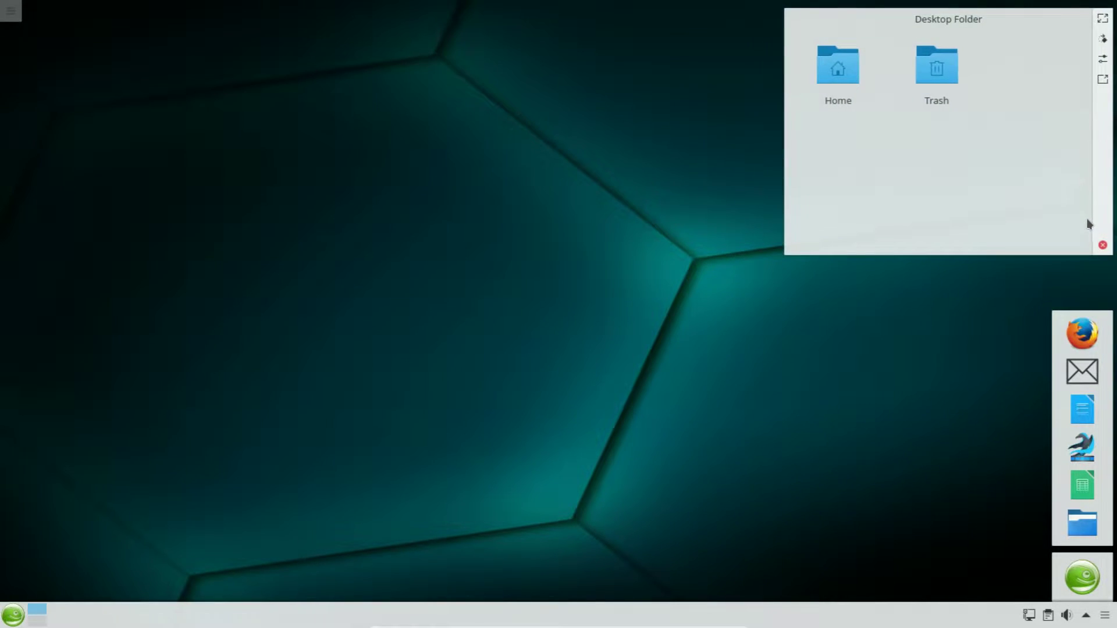
pyautogui.click(932, 69)
pyautogui.click(1011, 68)
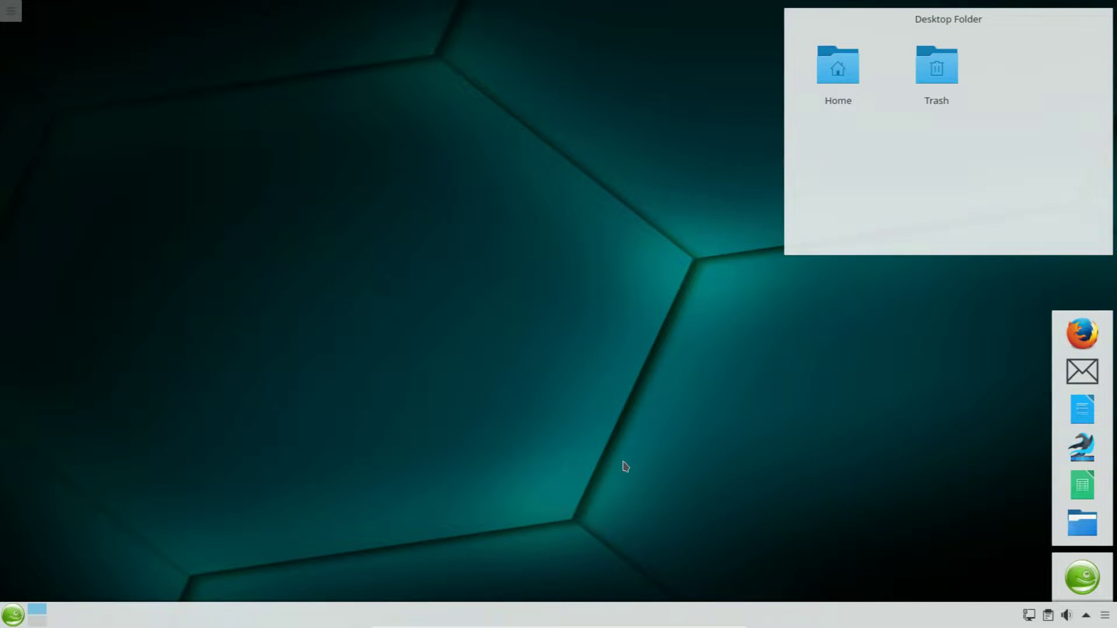
# Step: Open the Home folder from the desktop in Dolphin and close the duplicate Dolphin window
pyautogui.click(847, 82)
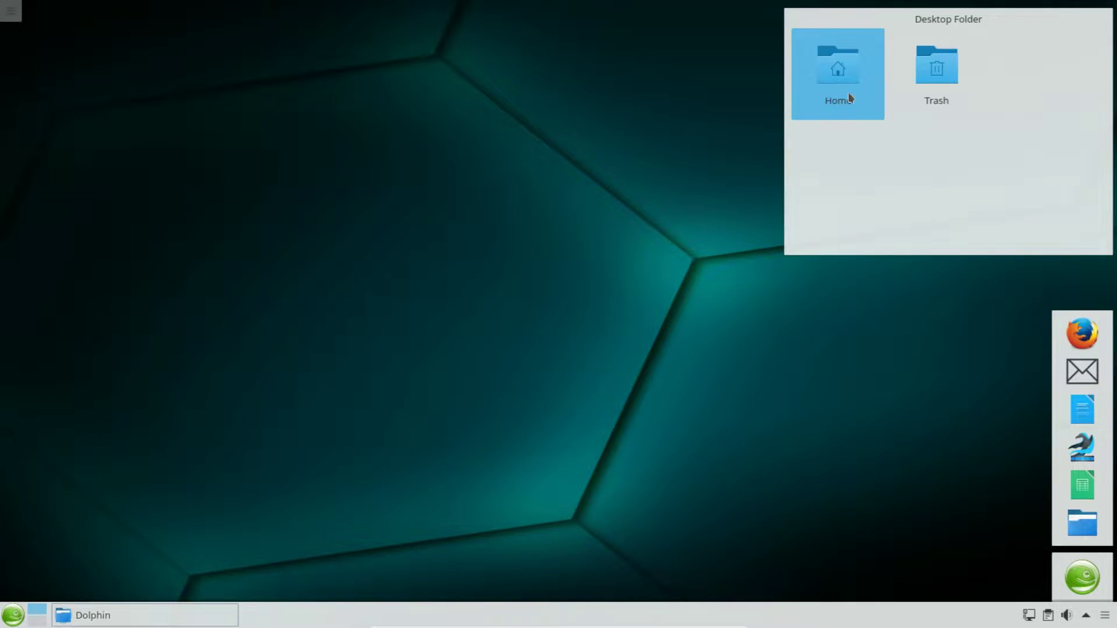
pyautogui.click(844, 83)
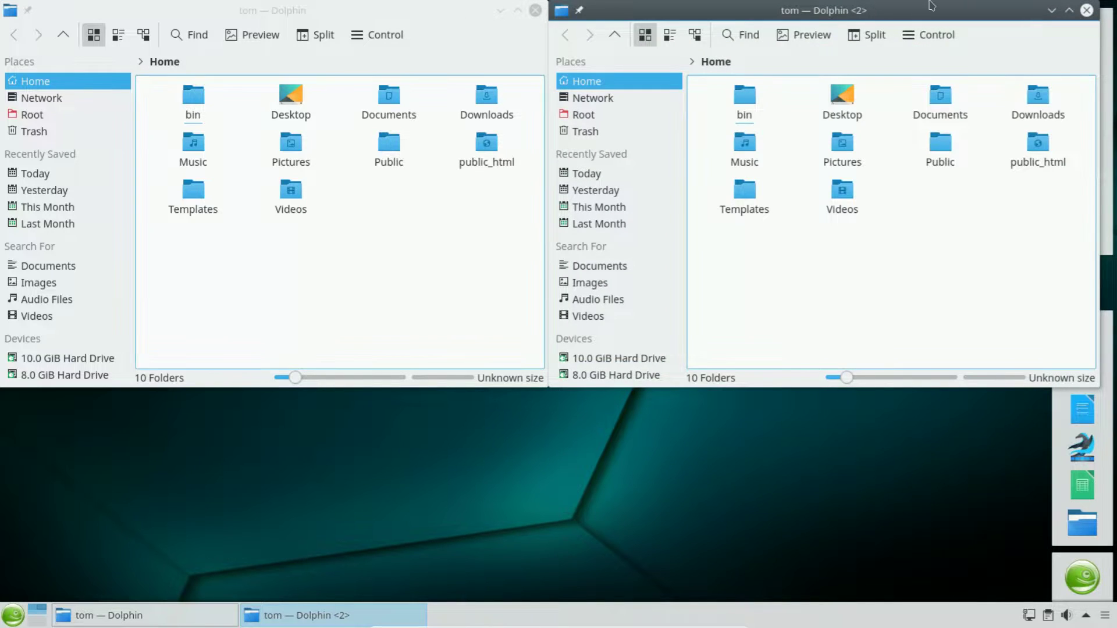
pyautogui.click(1086, 9)
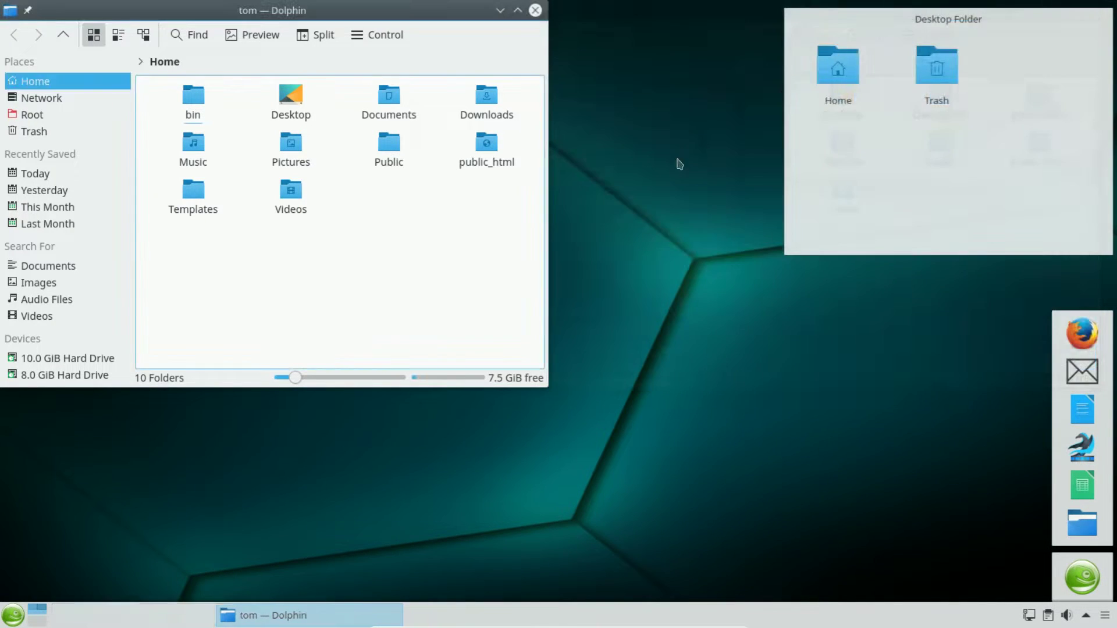
# Step: Enlarge the Dolphin window and increase the folder icon size to 64 pixels
pyautogui.moveTo(568, 402); pyautogui.dragTo(763, 540)
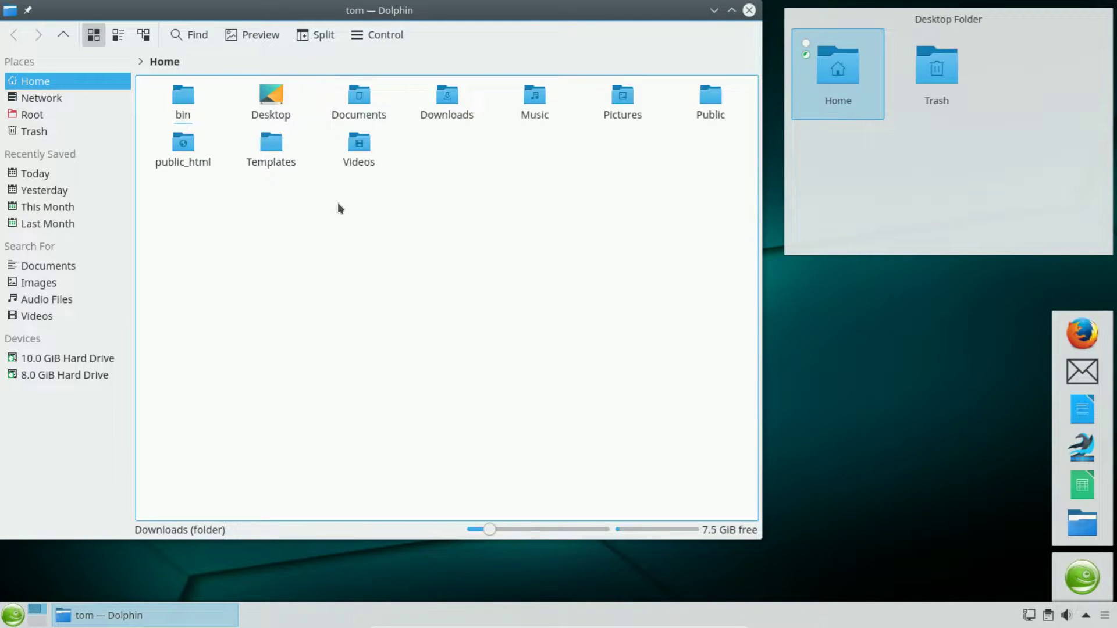
pyautogui.moveTo(489, 530)
pyautogui.mouseDown()
pyautogui.moveTo(544, 526)
pyautogui.moveTo(465, 530)
pyautogui.moveTo(637, 519)
pyautogui.moveTo(509, 536)
pyautogui.mouseUp()
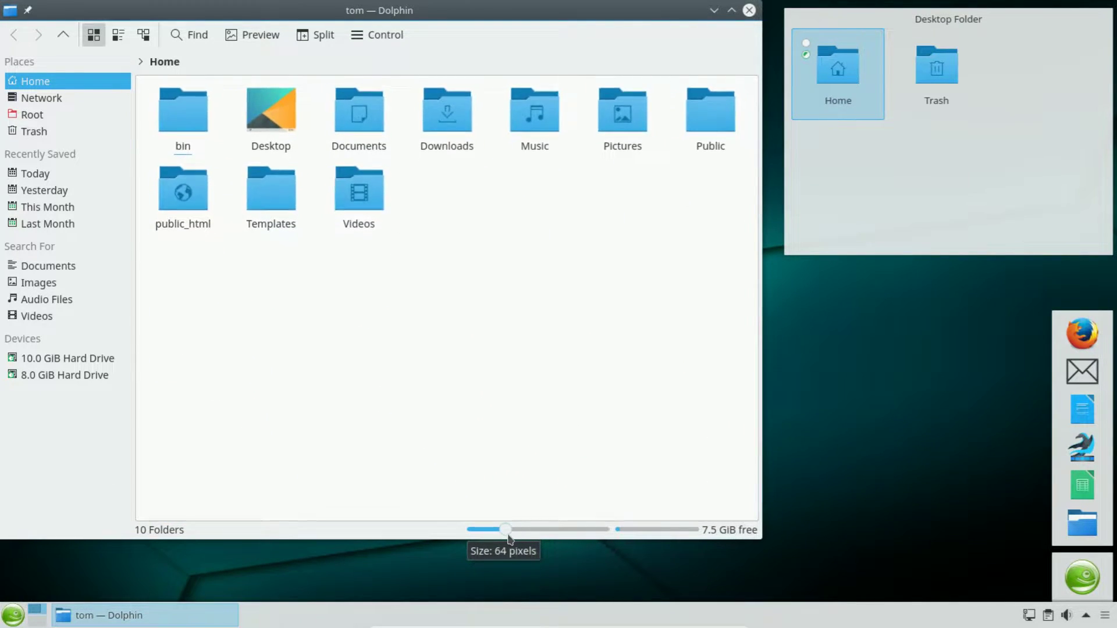
# Step: Preview the Home folder in Compact and Details view modes and return it to Icons view
pyautogui.click(118, 36)
pyautogui.click(151, 37)
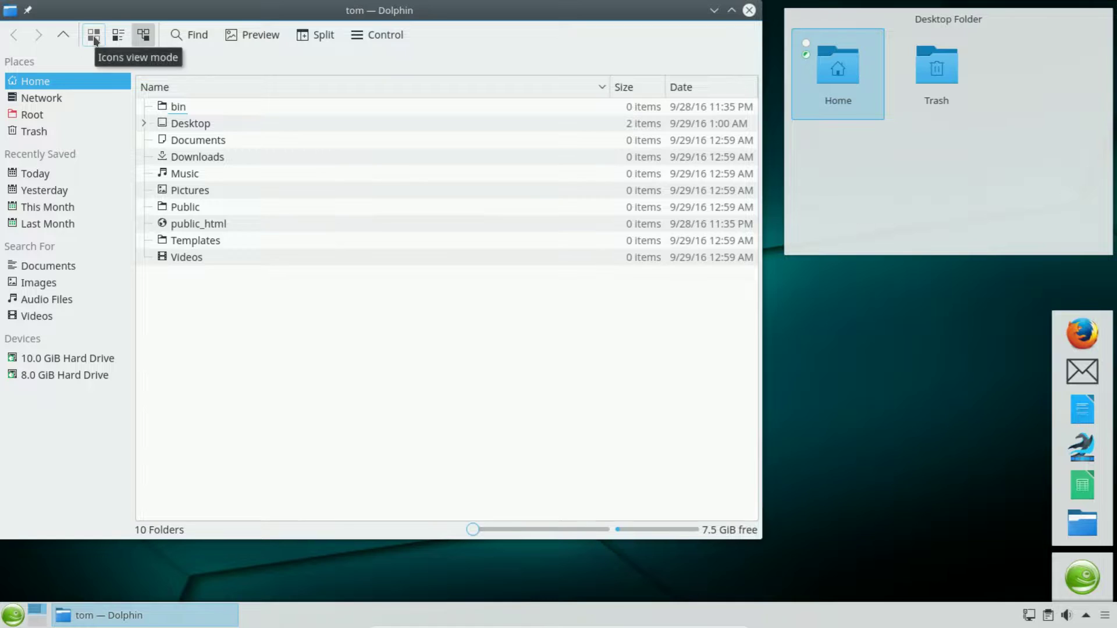
pyautogui.click(94, 37)
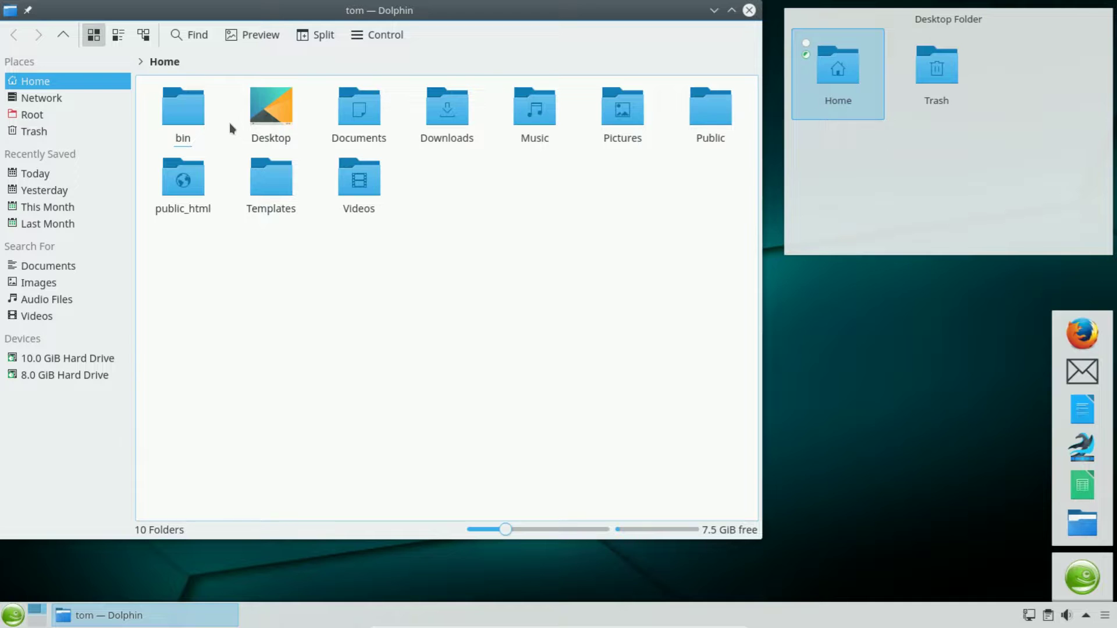
# Step: Make Dolphin's location bar editable, clear its path, and reveal and dismiss the list of recent locations
pyautogui.click(195, 61)
pyautogui.doubleClick(196, 62)
pyautogui.click(229, 67)
pyautogui.hotkey('ctrl', 'a')
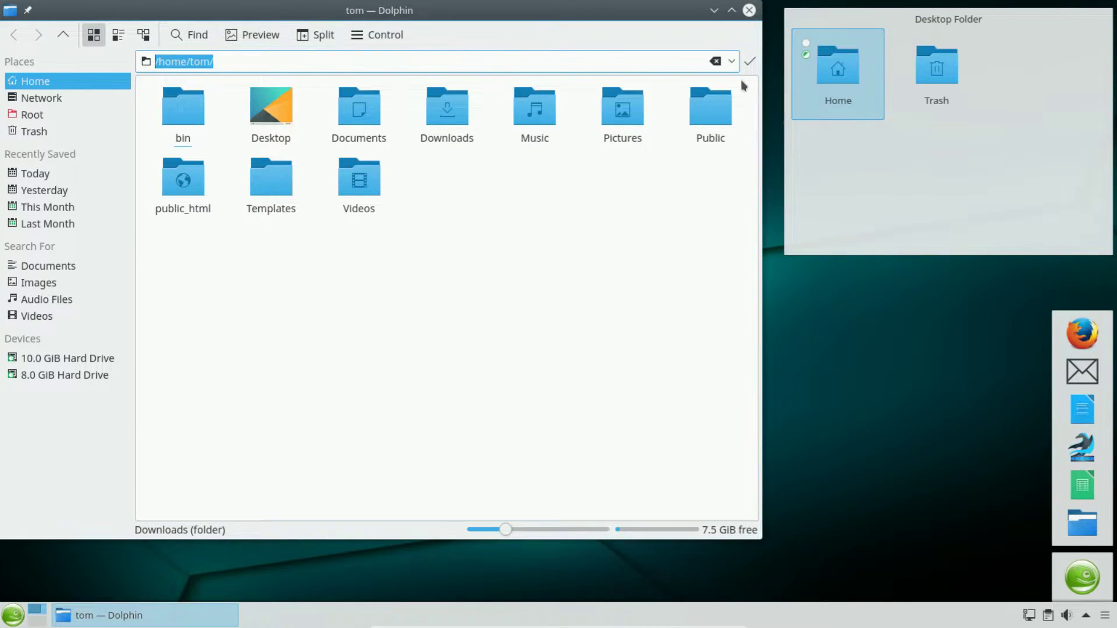
pyautogui.click(715, 61)
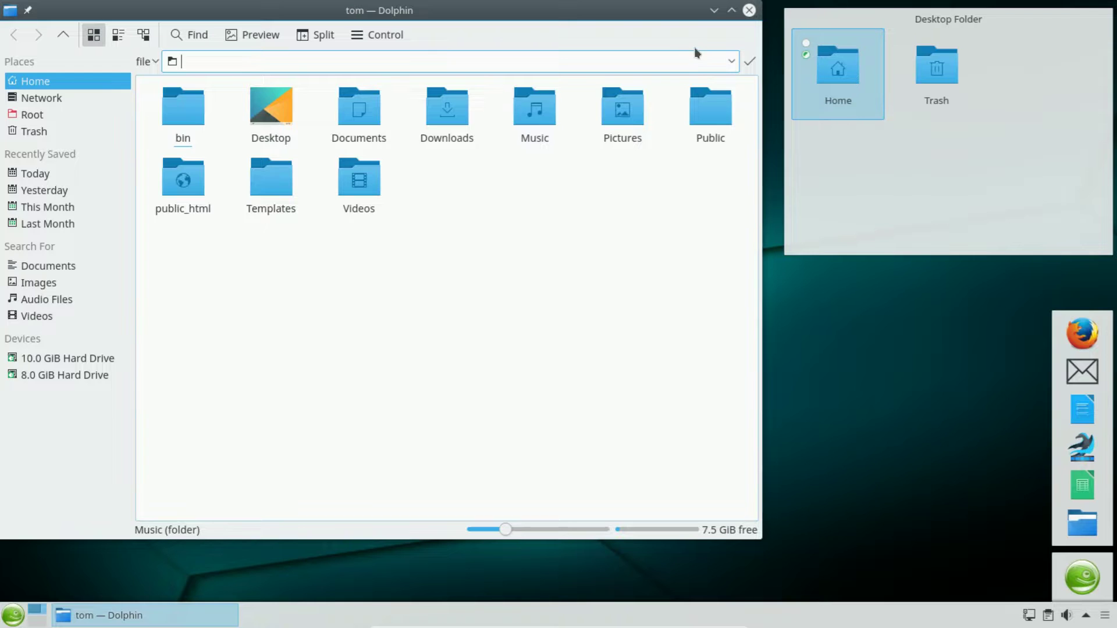
pyautogui.click(731, 61)
pyautogui.click(220, 251)
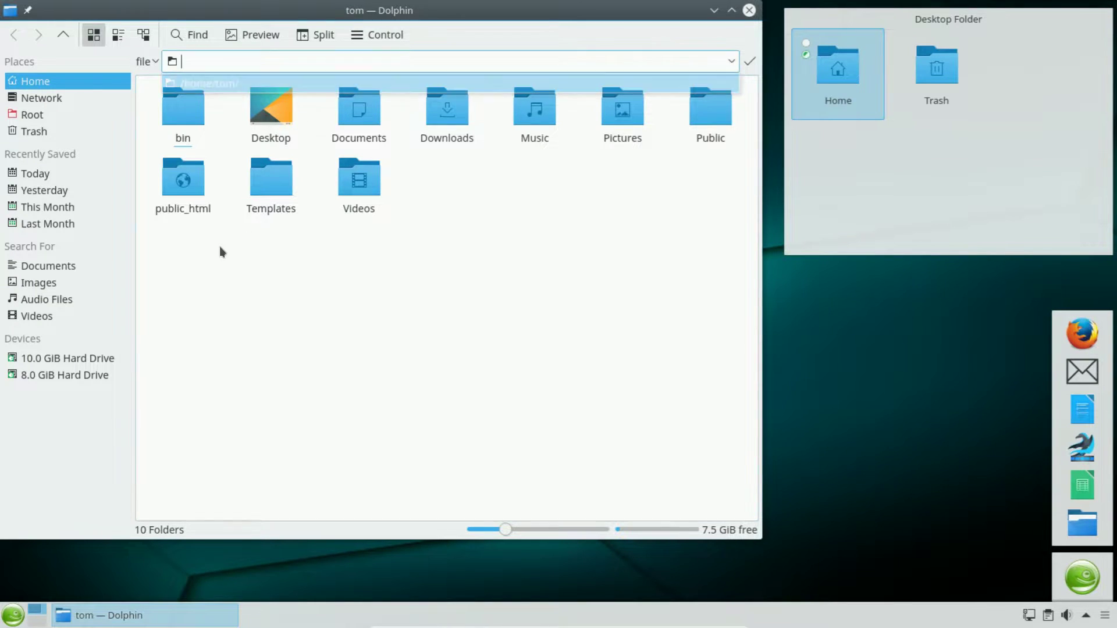
# Step: Show the folder in Compact view and again as icons, and look over the Places panel and Control options
pyautogui.click(125, 35)
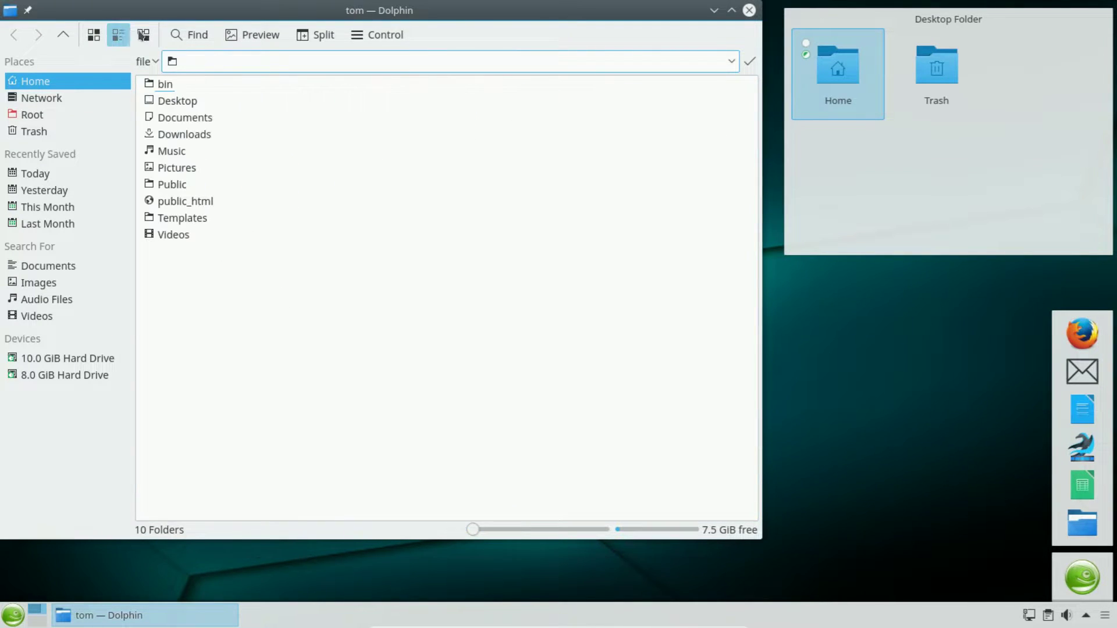
pyautogui.click(93, 36)
pyautogui.rightClick(64, 463)
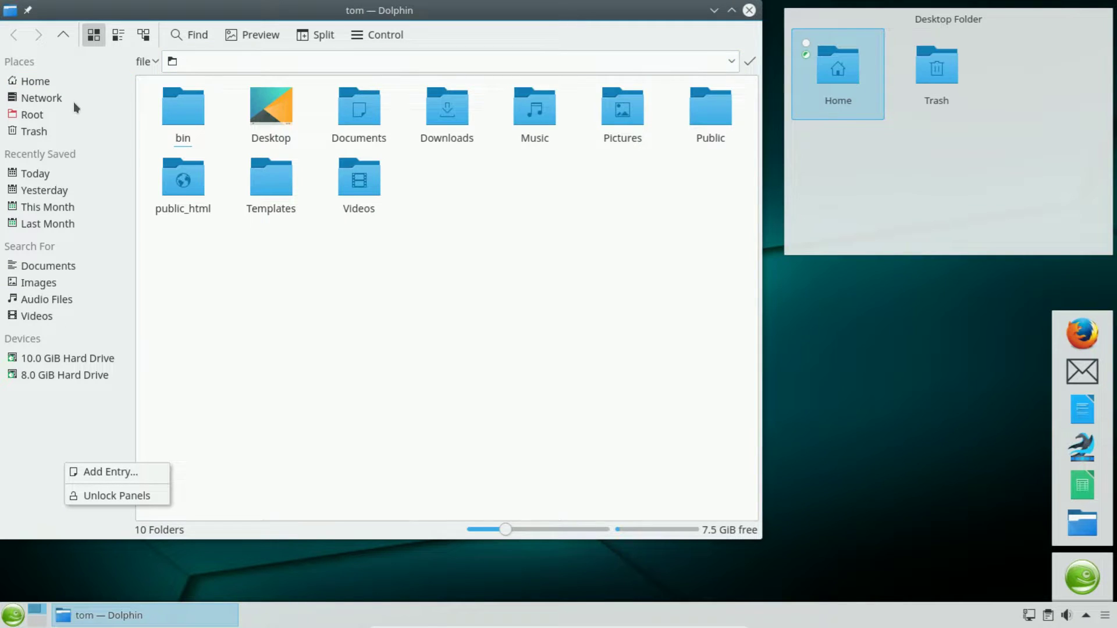
pyautogui.click(377, 33)
pyautogui.click(377, 34)
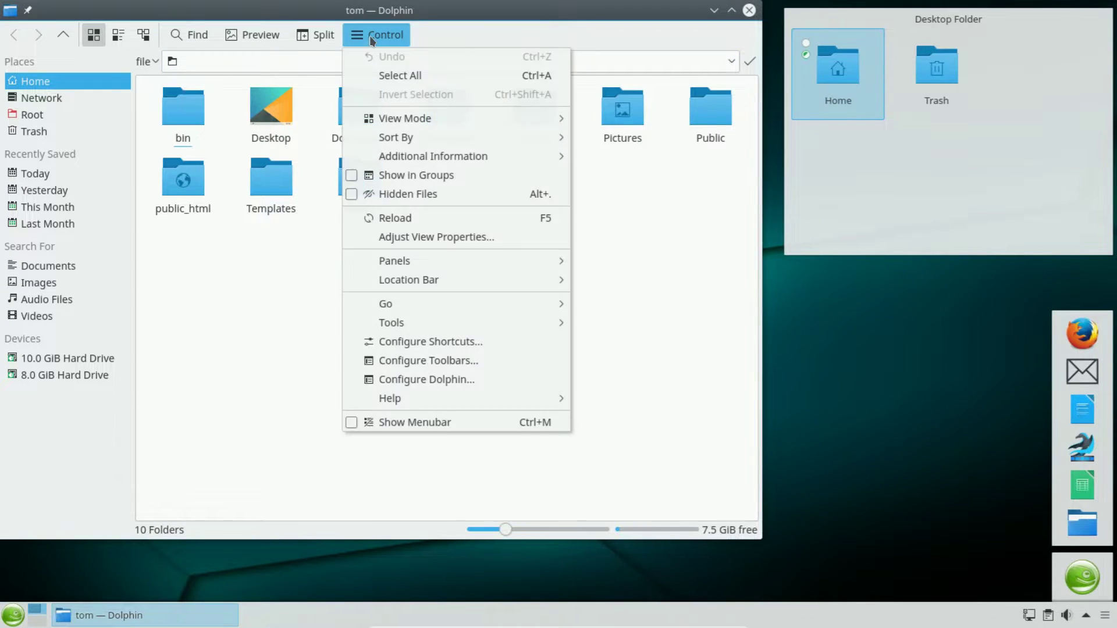
pyautogui.click(288, 37)
# Step: Split the Dolphin view, open Public in the second pane, return it to Home and close the split
pyautogui.click(322, 37)
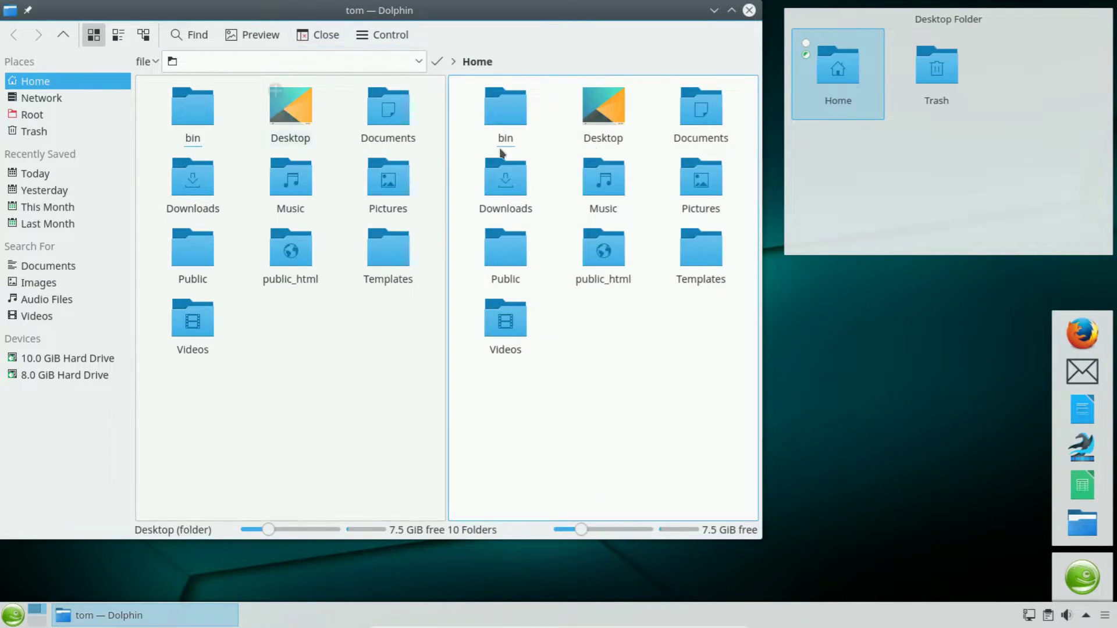
pyautogui.click(338, 63)
pyautogui.click(506, 249)
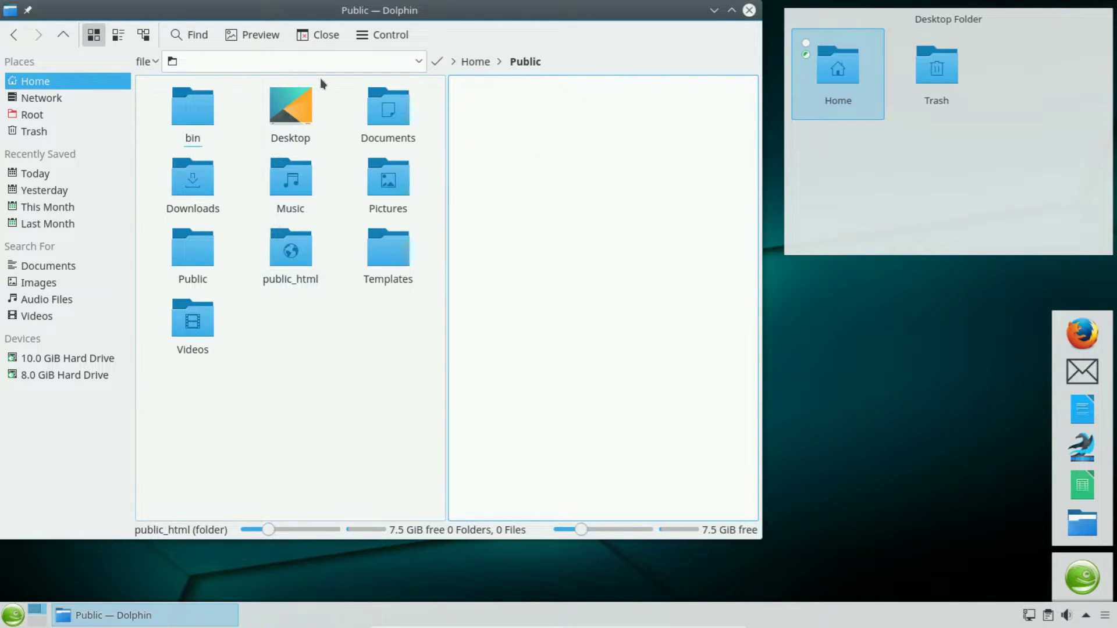
pyautogui.click(485, 69)
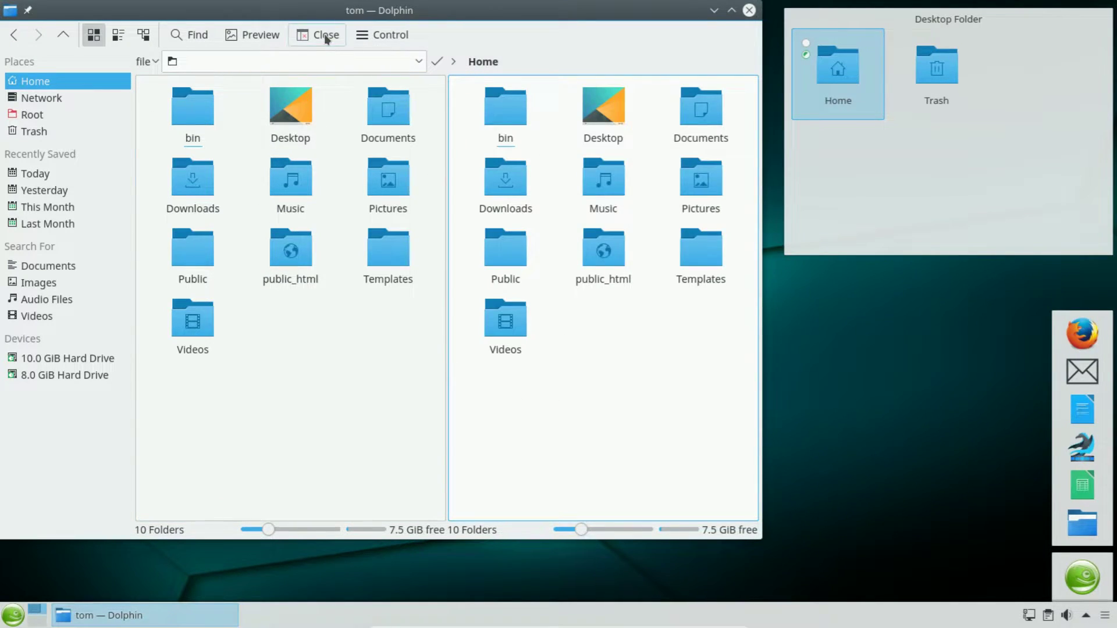
pyautogui.click(325, 36)
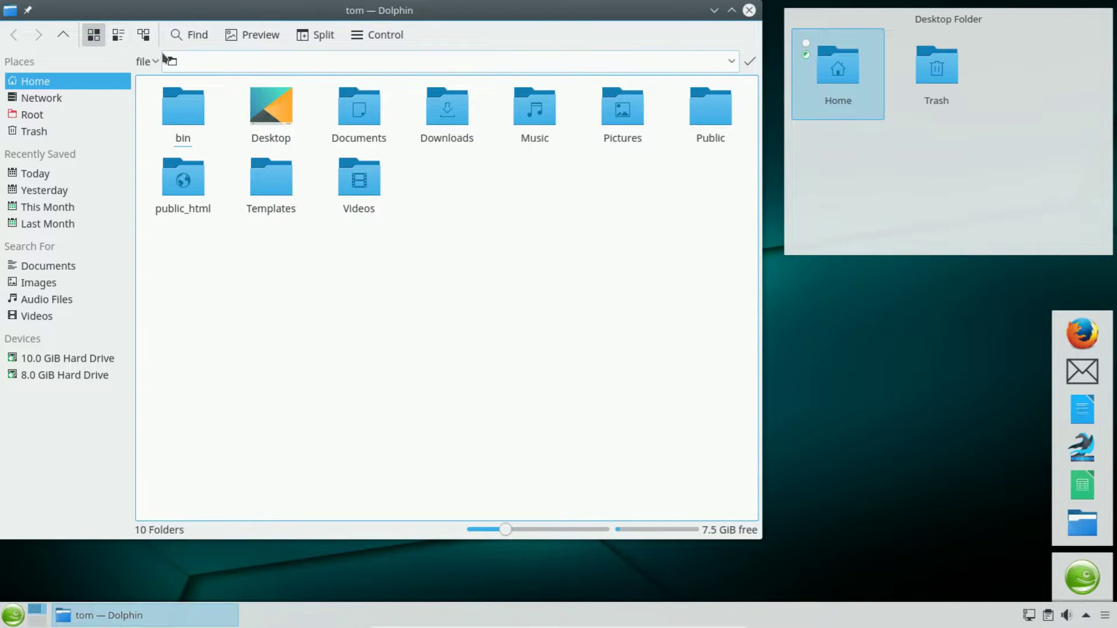
# Step: Close Dolphin, relaunch it from the desktop's quick-launch dock, and close it again
pyautogui.click(750, 11)
pyautogui.click(991, 231)
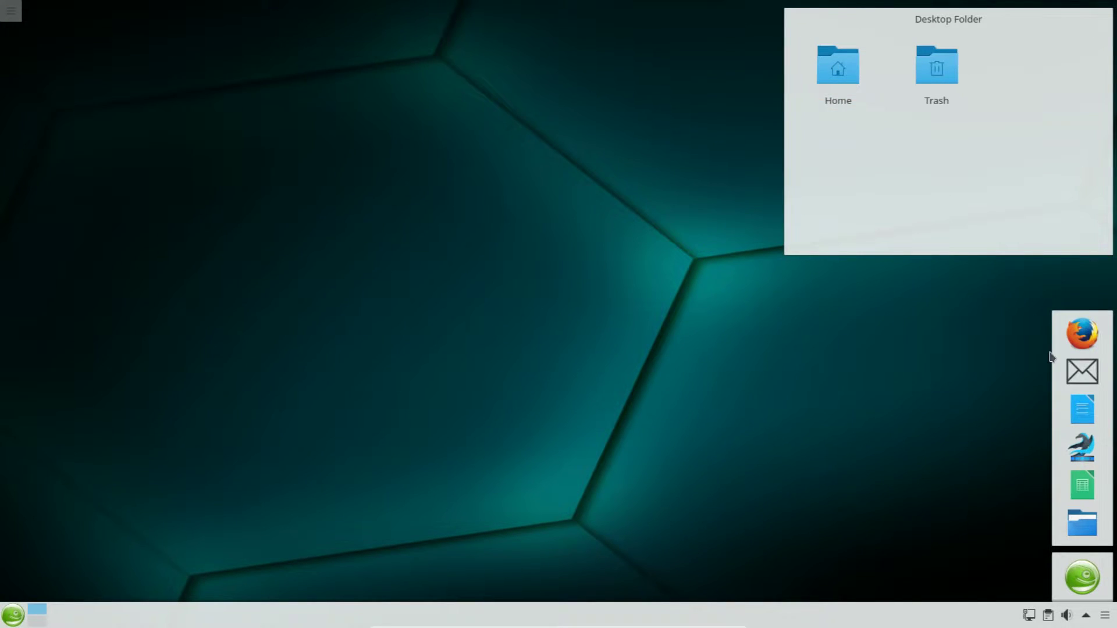
pyautogui.click(1081, 527)
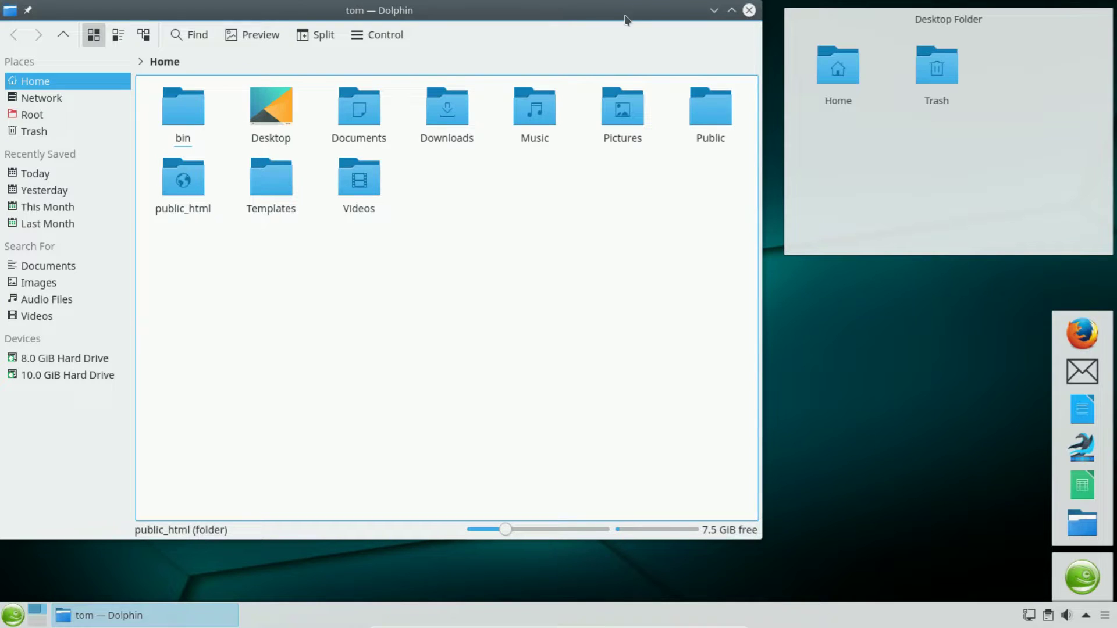
pyautogui.click(749, 10)
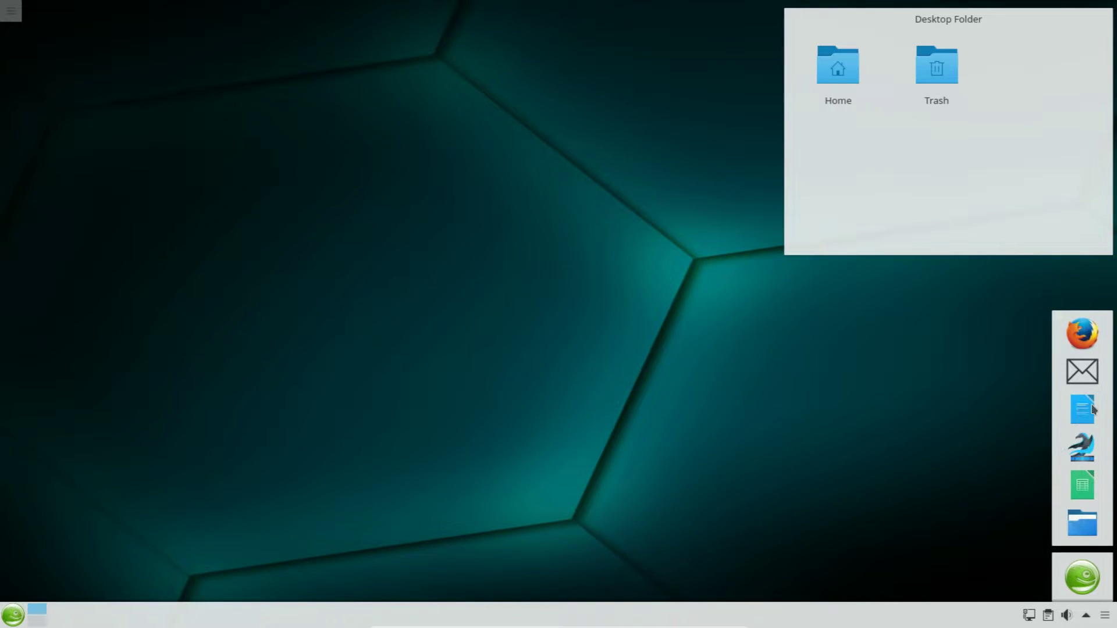
# Step: Switch to the second virtual desktop and back, and show and dismiss the application launcher
pyautogui.click(30, 620)
pyautogui.click(36, 609)
pyautogui.click(15, 619)
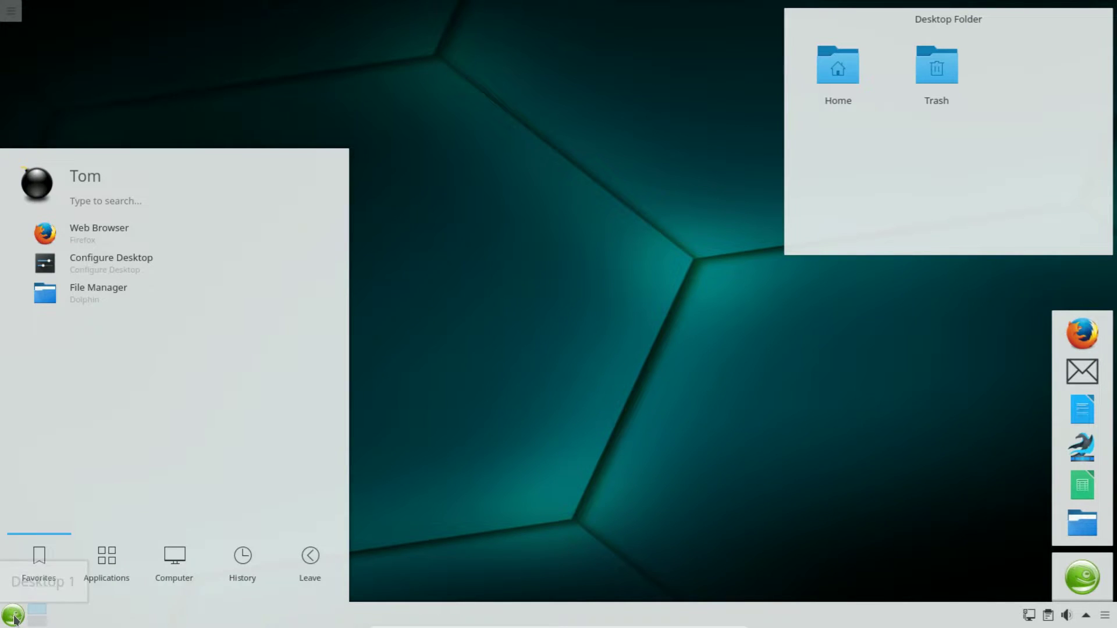
pyautogui.click(515, 396)
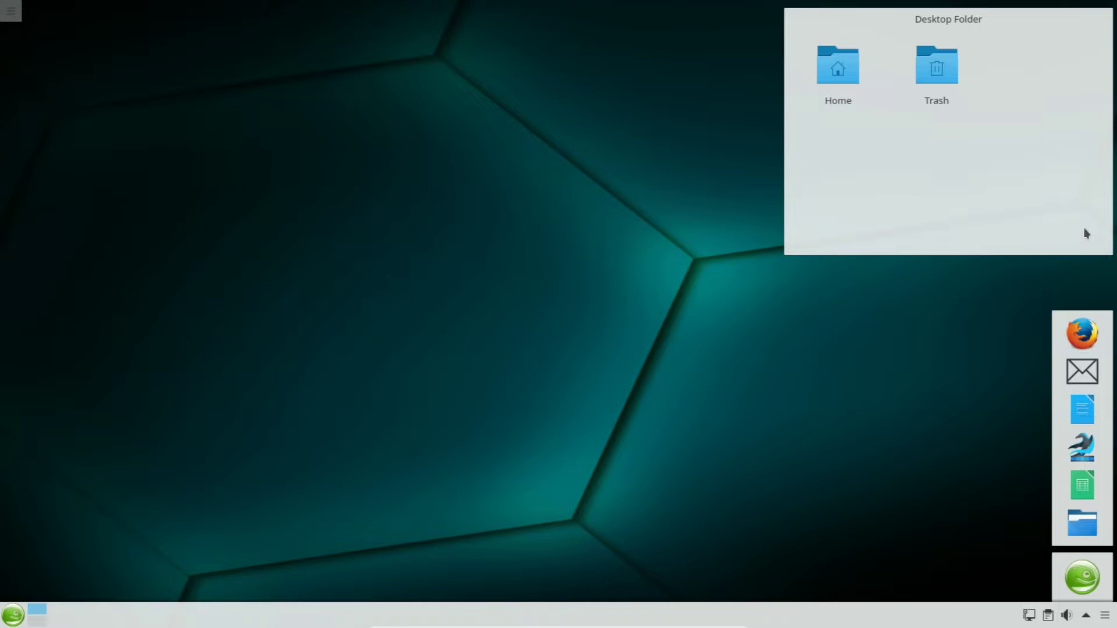
pyautogui.click(12, 623)
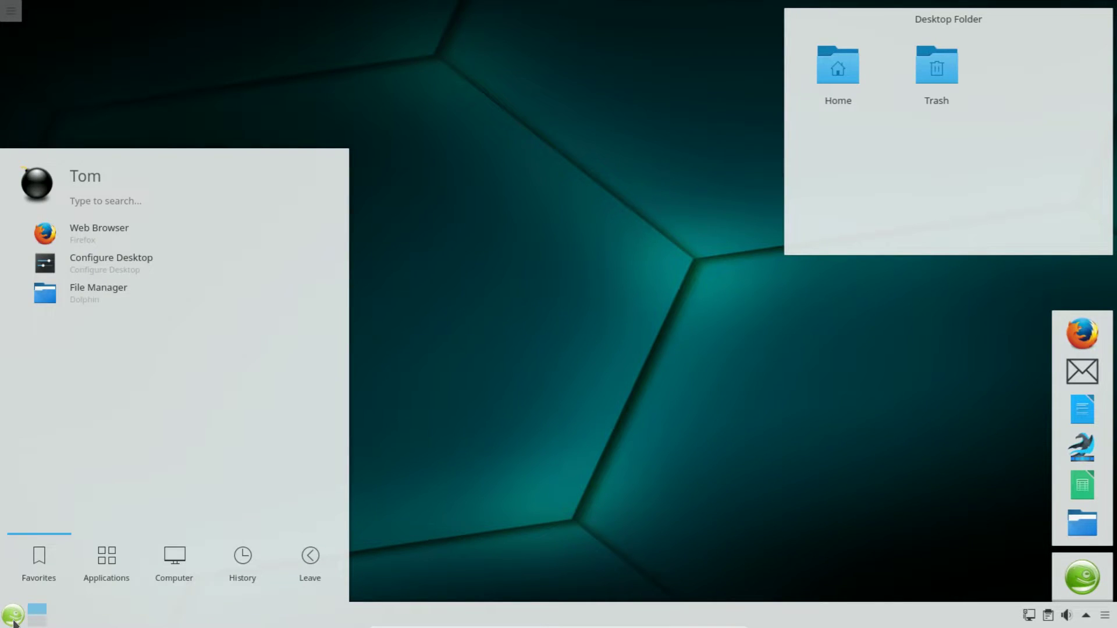
pyautogui.click(577, 280)
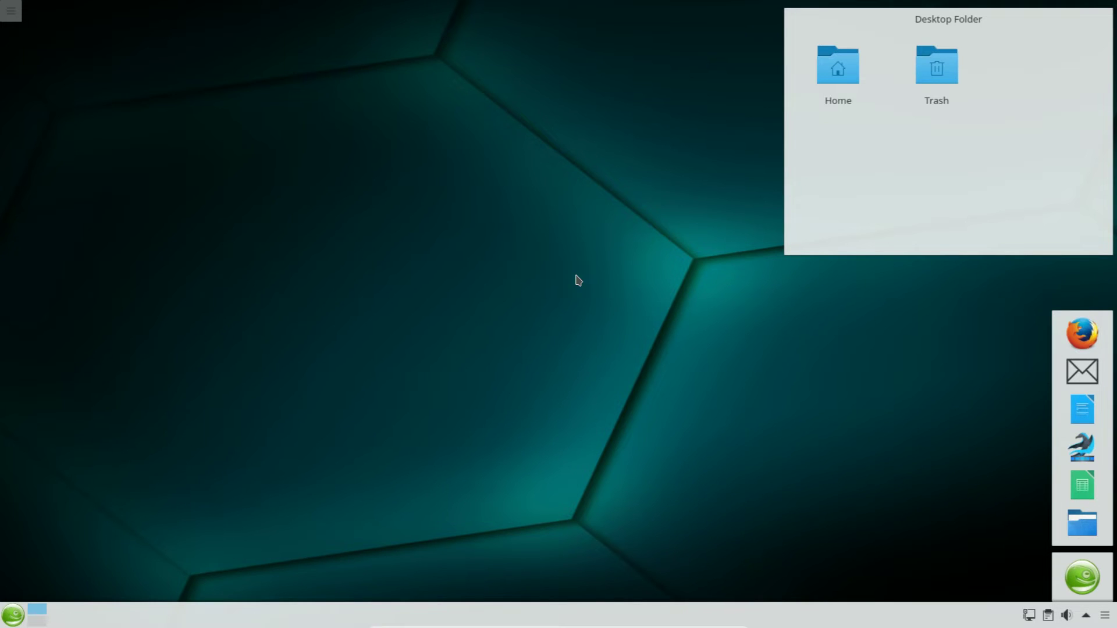
# Step: Search the application launcher for "sys" and open KSysGuard
pyautogui.click(9, 622)
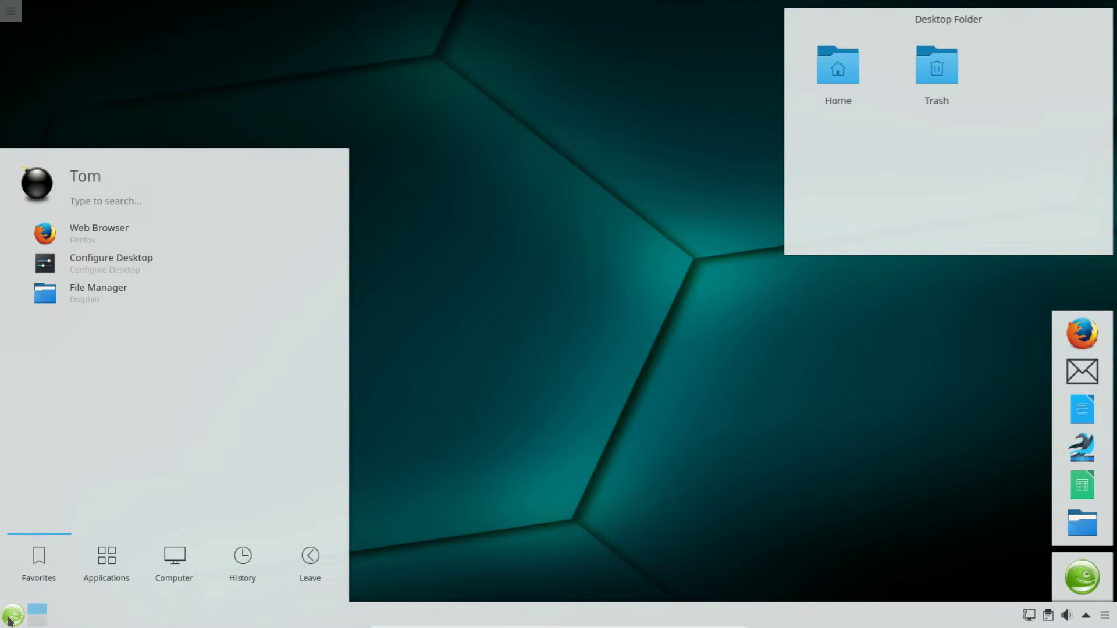
pyautogui.write('sys')
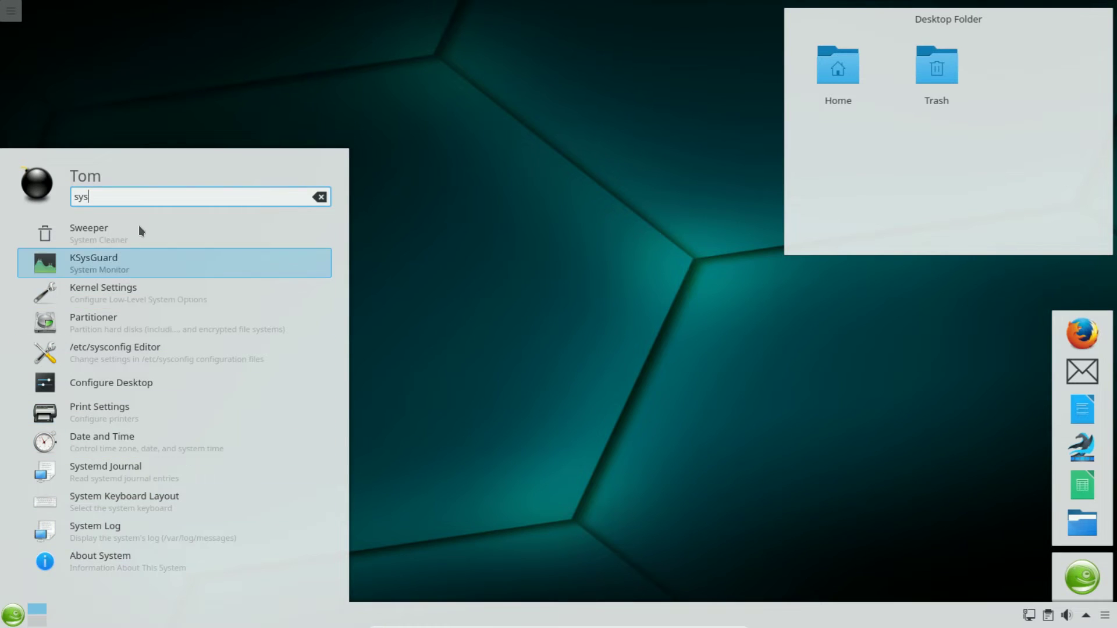
pyautogui.click(130, 262)
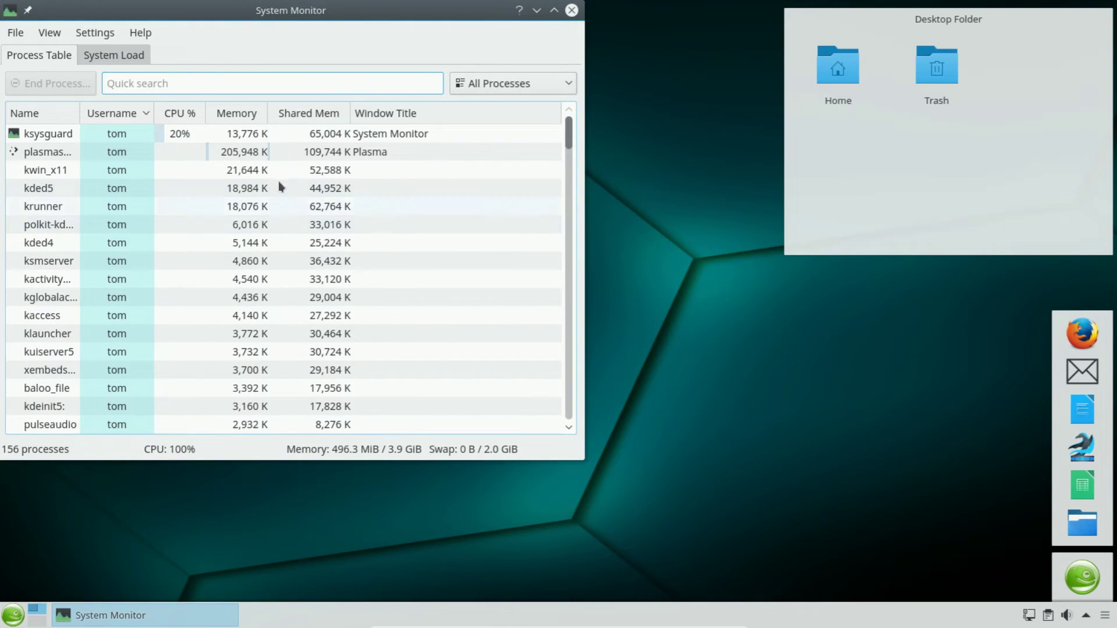
# Step: Examine the System Load graphs and the process table sorted by memory usage, and close System Monitor
pyautogui.click(125, 52)
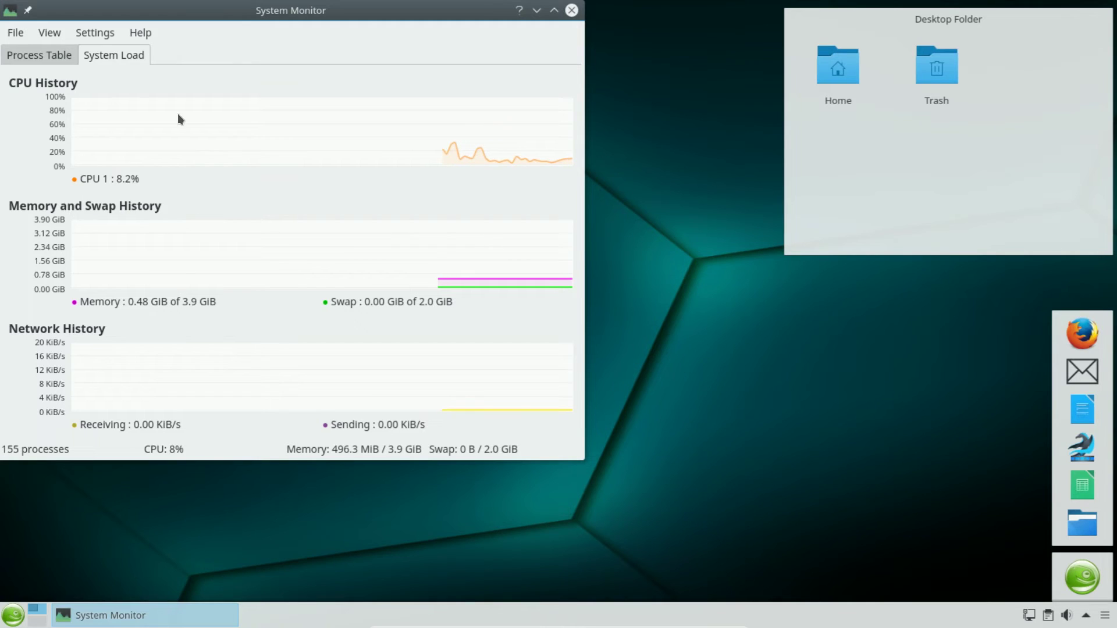
pyautogui.click(26, 55)
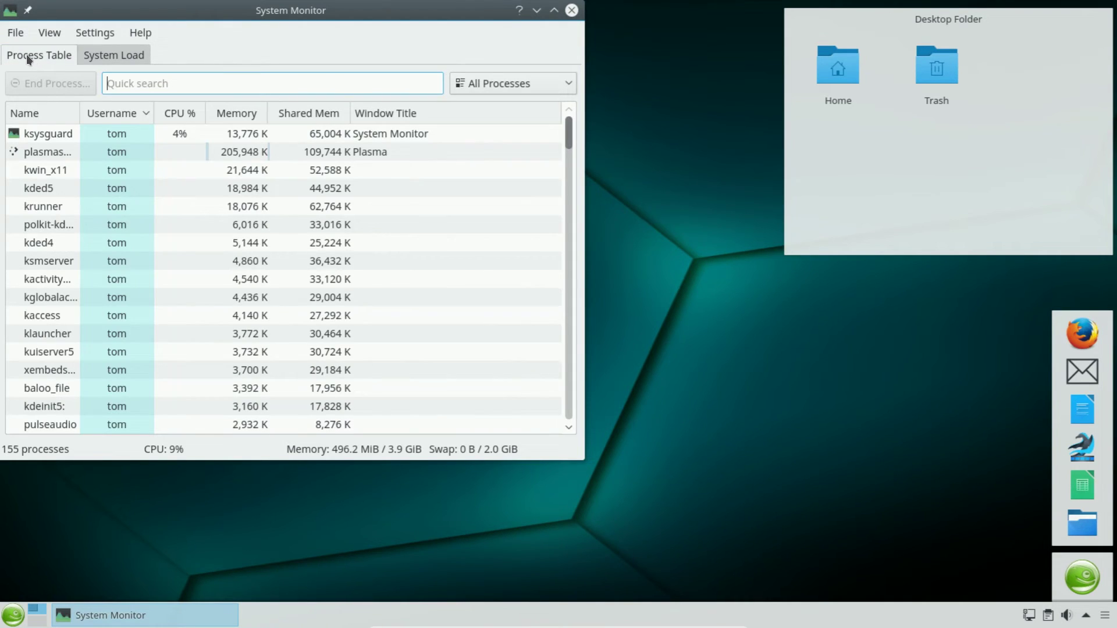
pyautogui.click(221, 114)
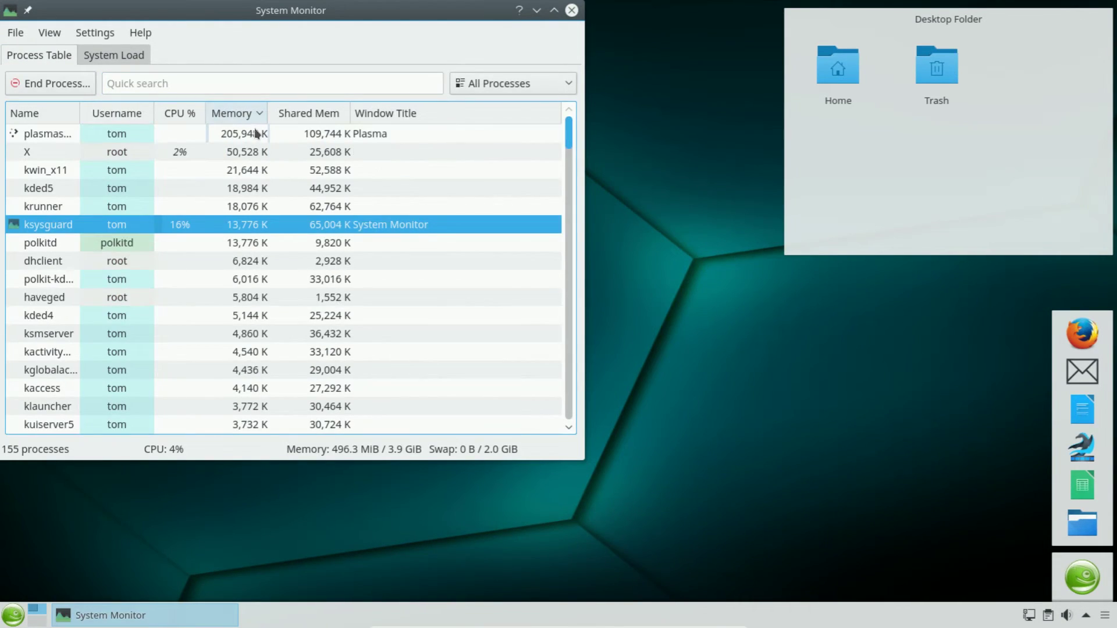
pyautogui.scroll(-8, 290, 378)
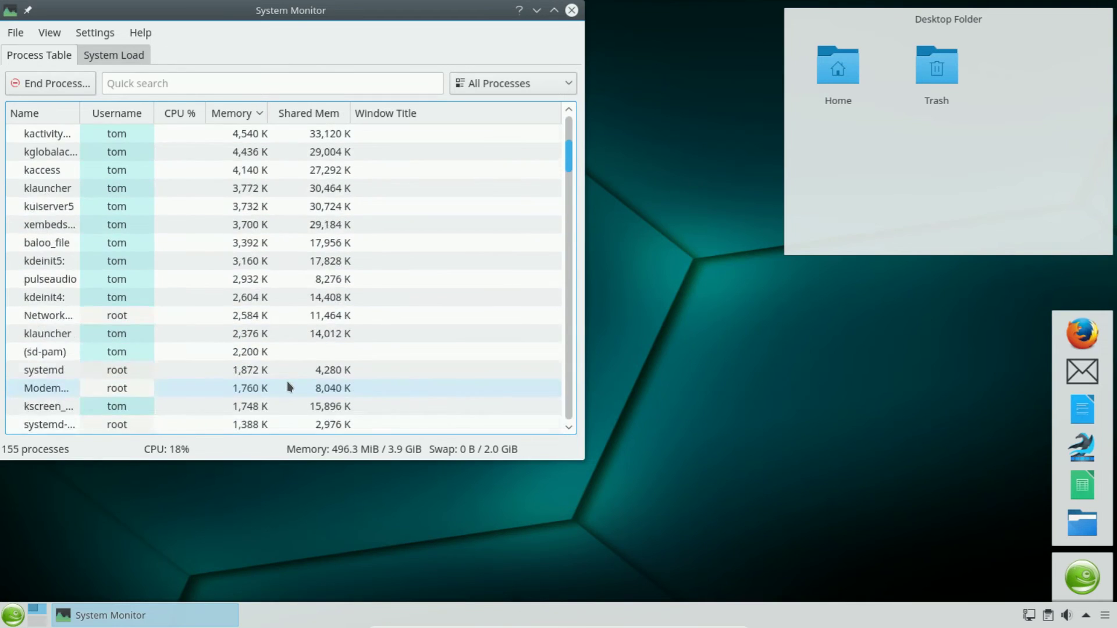
pyautogui.scroll(5, 285, 377)
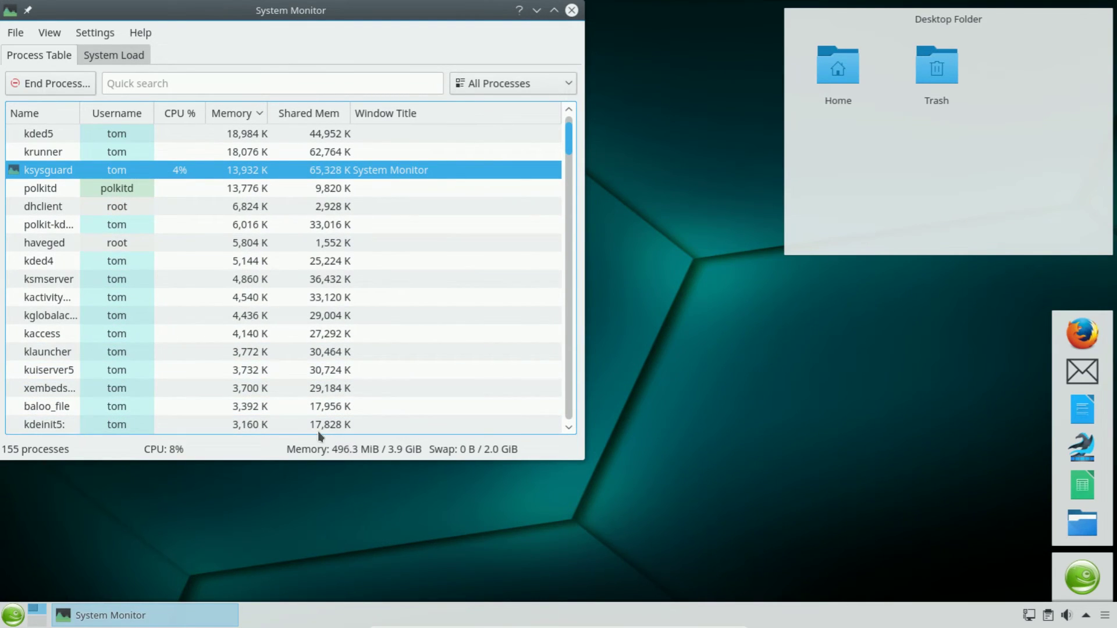
pyautogui.click(571, 12)
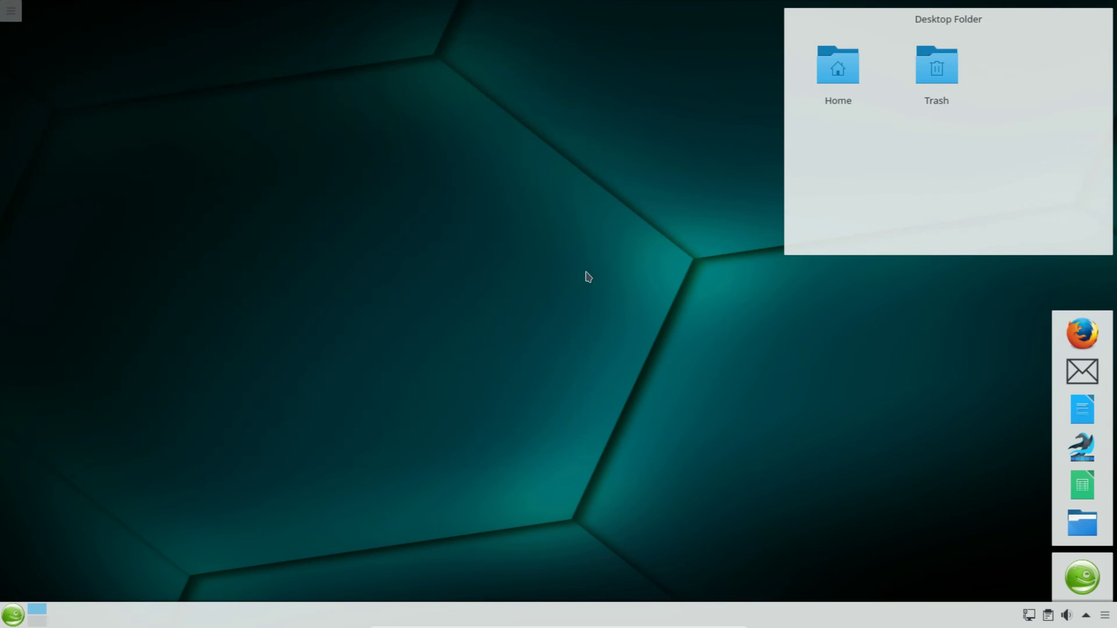